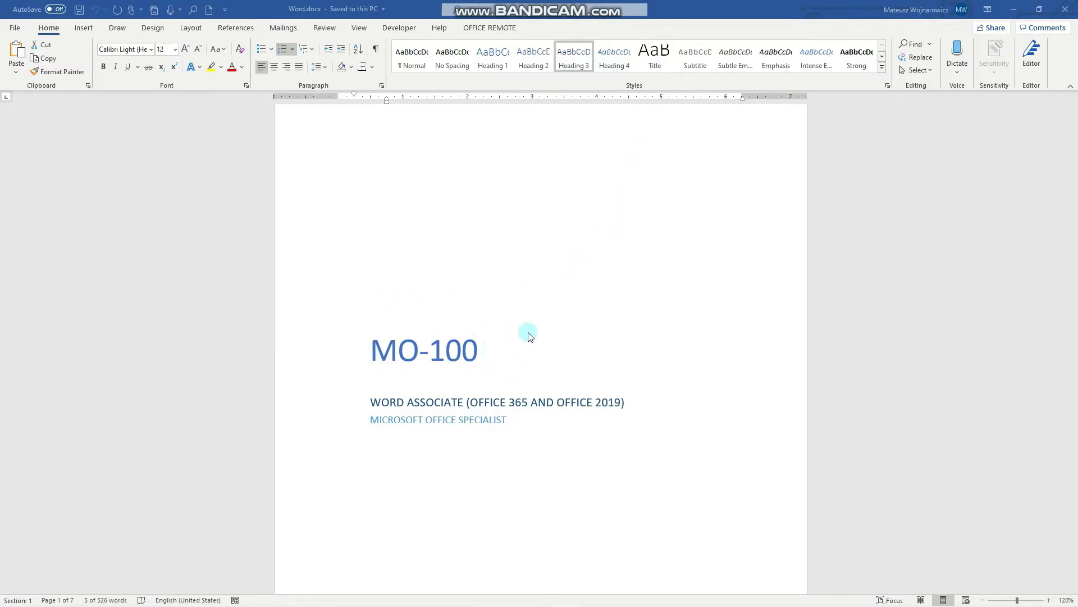
Scroll down to page 2 and briefly select the 'Configure page background elements' line
{"action": "scroll", "coordinate": [528, 336], "scroll_direction": "down", "scroll_amount": 5}
{"action": "scroll", "coordinate": [530, 337], "scroll_direction": "down", "scroll_amount": 5}
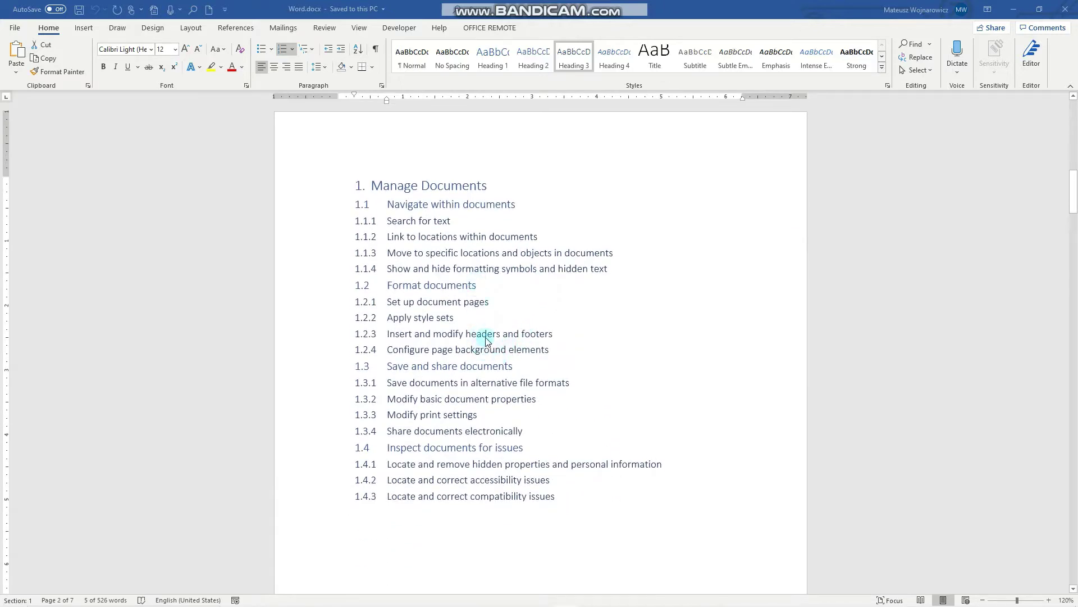
{"action": "triple_click", "coordinate": [490, 345]}
{"action": "left_click", "coordinate": [495, 335]}
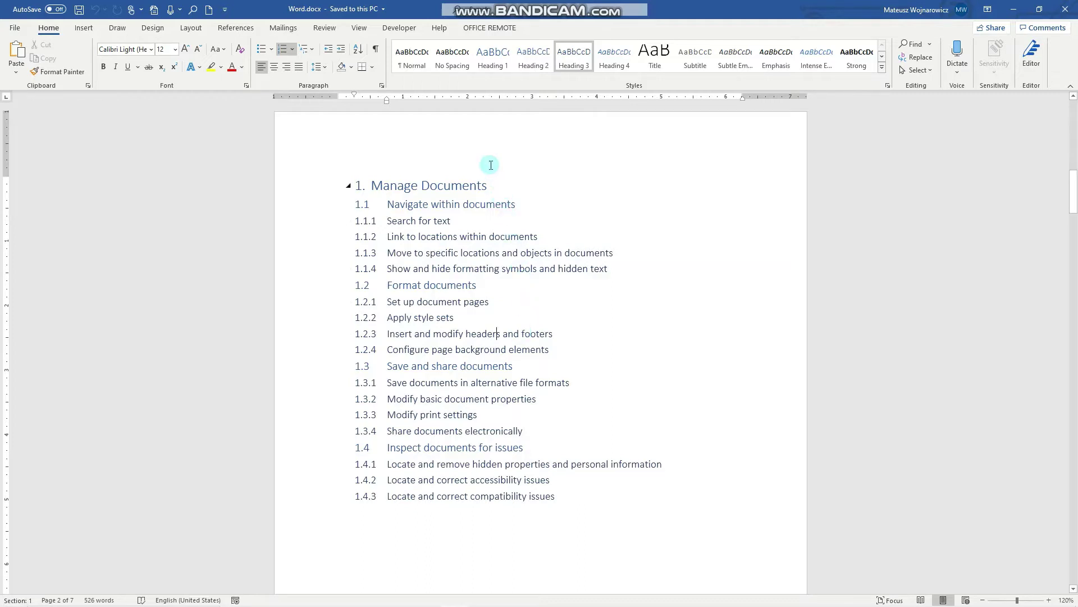
{"action": "double_click", "coordinate": [438, 144]}
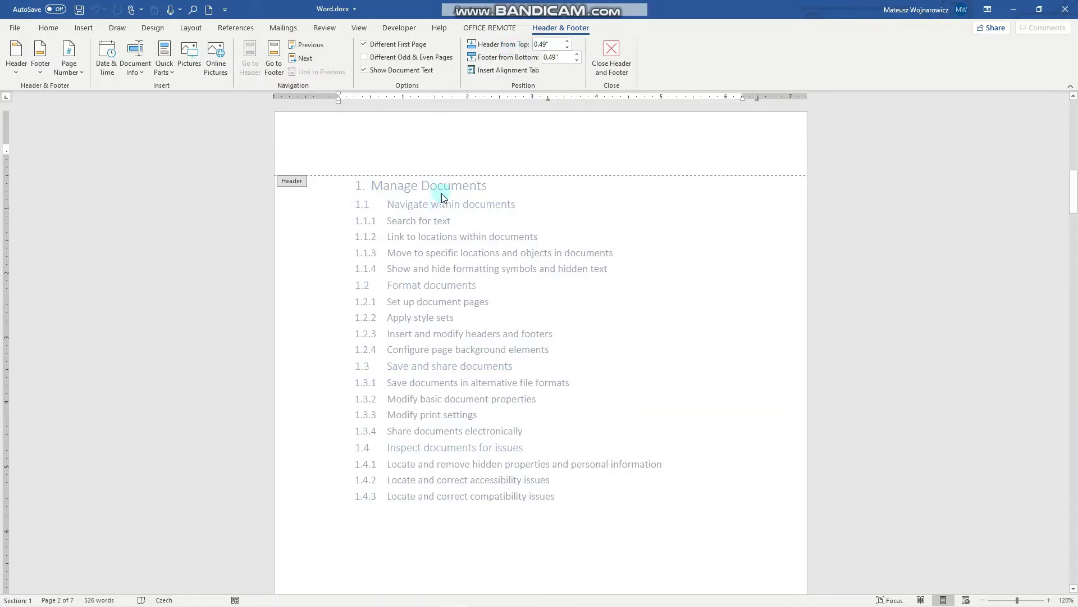
{"action": "left_click", "coordinate": [567, 43]}
{"action": "left_click", "coordinate": [567, 43]}
{"action": "left_click", "coordinate": [568, 42]}
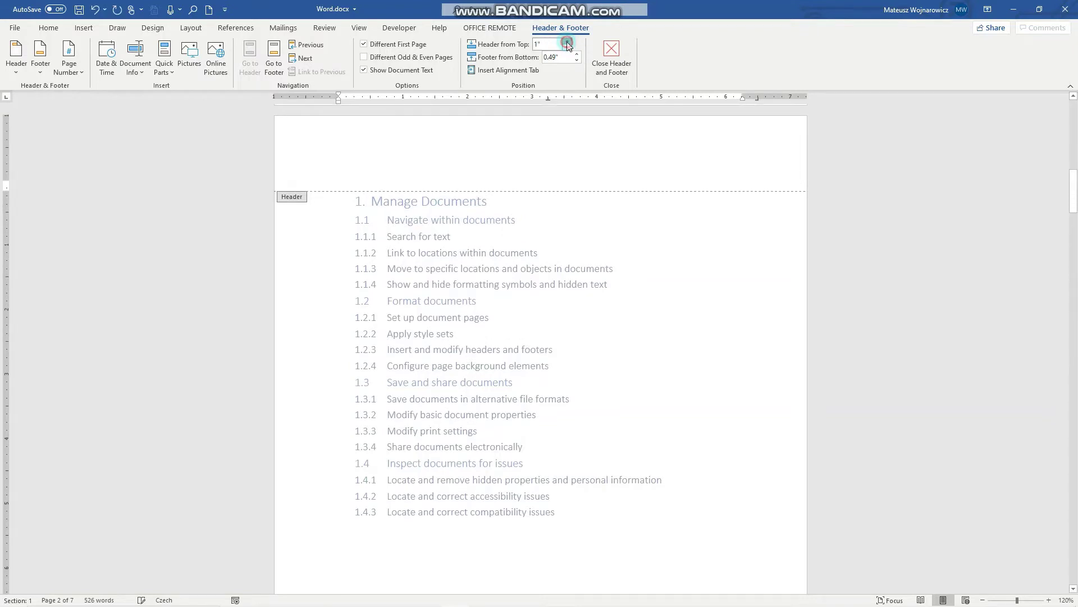
{"action": "left_click", "coordinate": [567, 43]}
{"action": "left_click", "coordinate": [567, 42]}
{"action": "left_click", "coordinate": [567, 42]}
{"action": "left_click", "coordinate": [567, 43]}
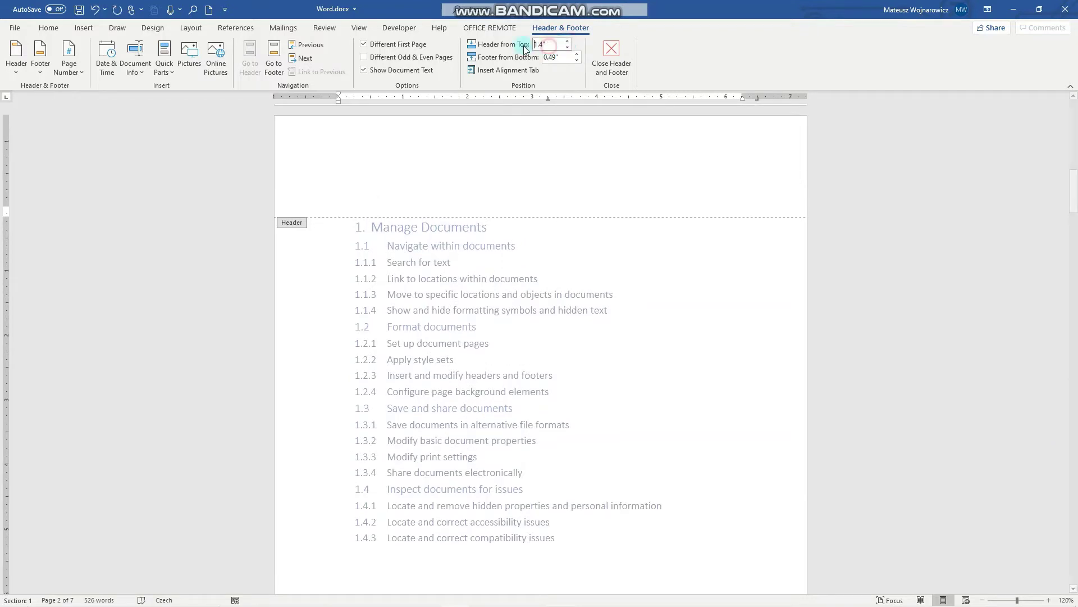
{"action": "left_click_drag", "start_coordinate": [551, 44], "coordinate": [524, 46]}
{"action": "key", "text": "Return"}
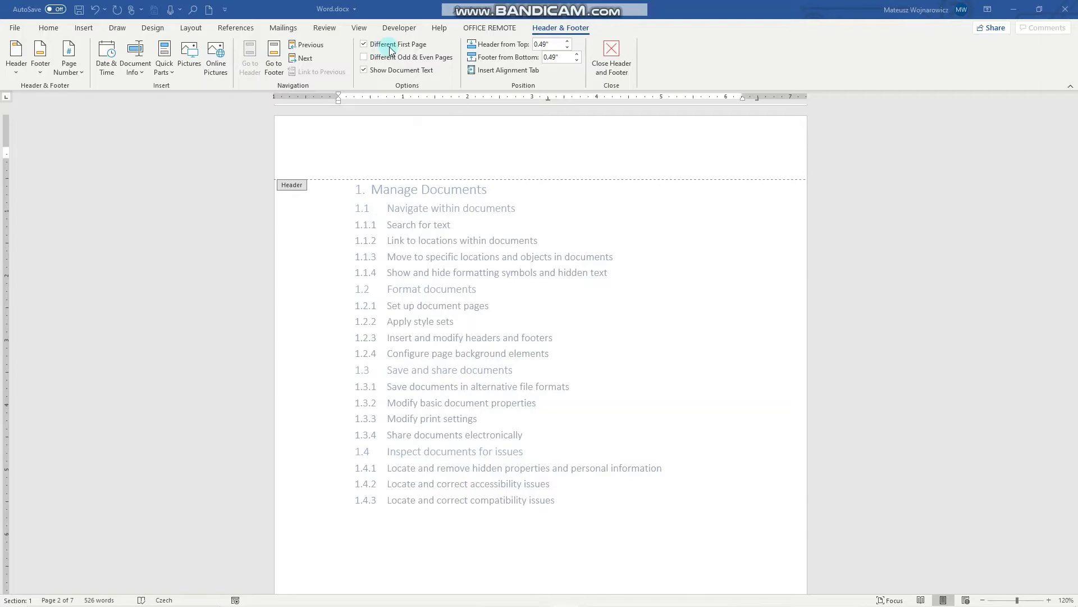
Enter 'Text' in the page 2 header and scroll through the later pages to confirm it repeats
{"action": "scroll", "coordinate": [528, 166], "scroll_direction": "up", "scroll_amount": 4}
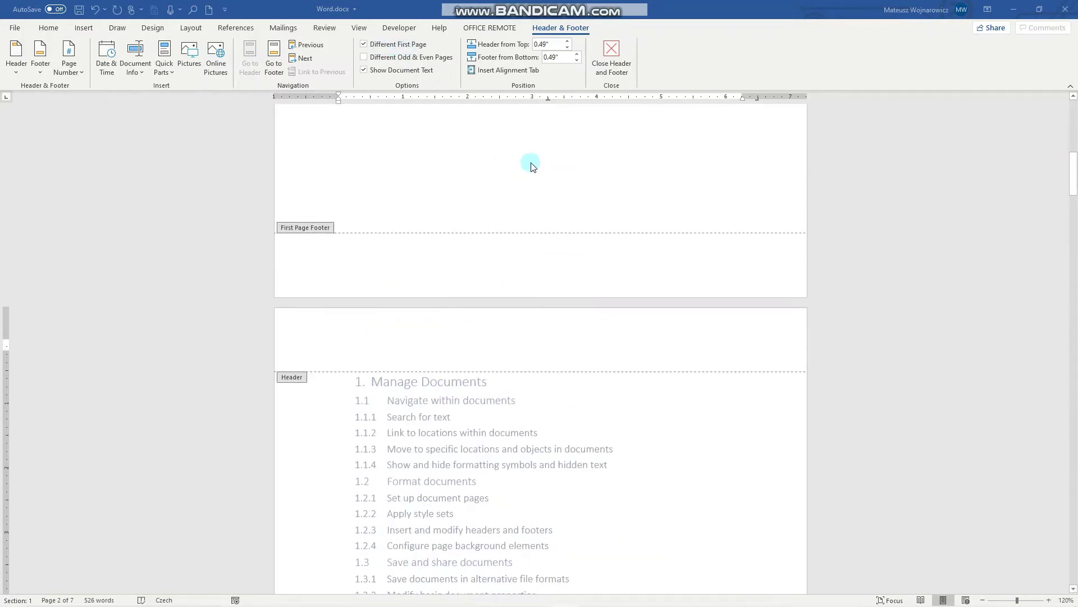
{"action": "scroll", "coordinate": [528, 168], "scroll_direction": "up", "scroll_amount": 5}
{"action": "scroll", "coordinate": [415, 301], "scroll_direction": "down", "scroll_amount": 4}
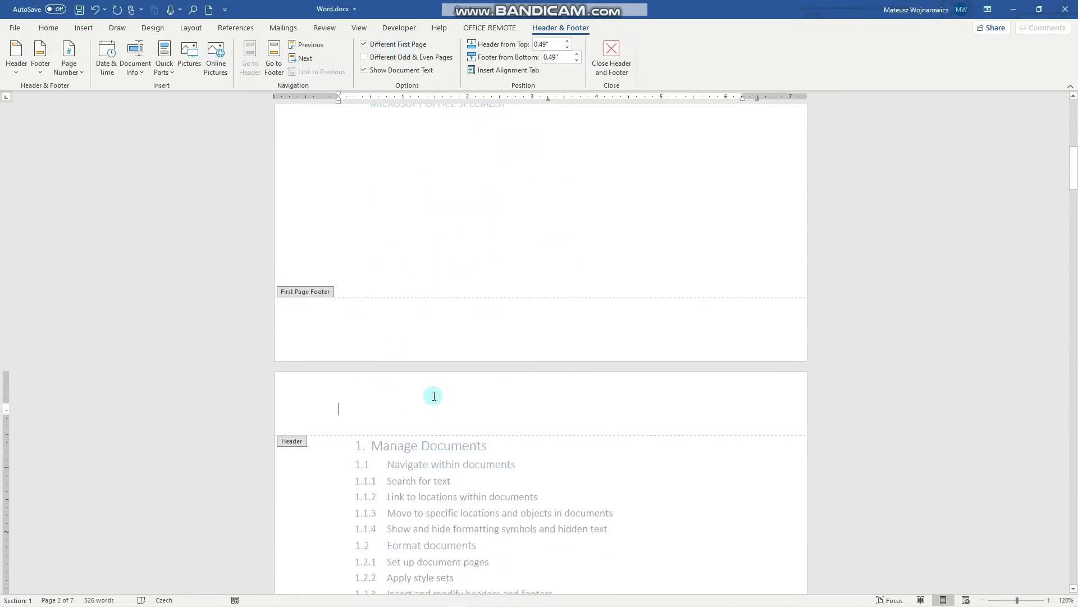
{"action": "type", "text": "Text"}
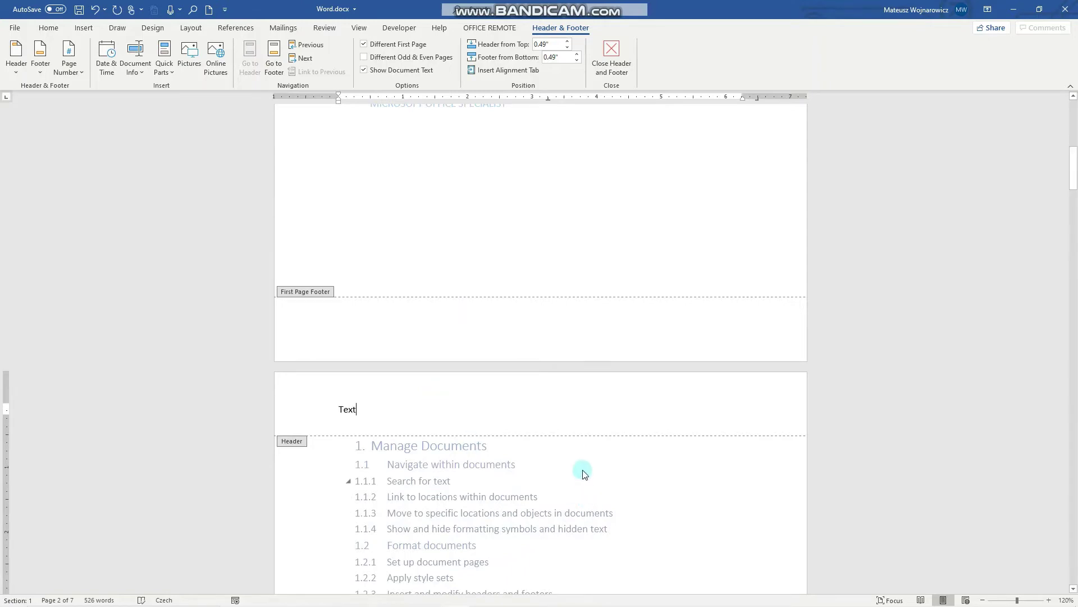
{"action": "scroll", "coordinate": [583, 472], "scroll_direction": "down", "scroll_amount": 10}
{"action": "scroll", "coordinate": [543, 472], "scroll_direction": "down", "scroll_amount": 10}
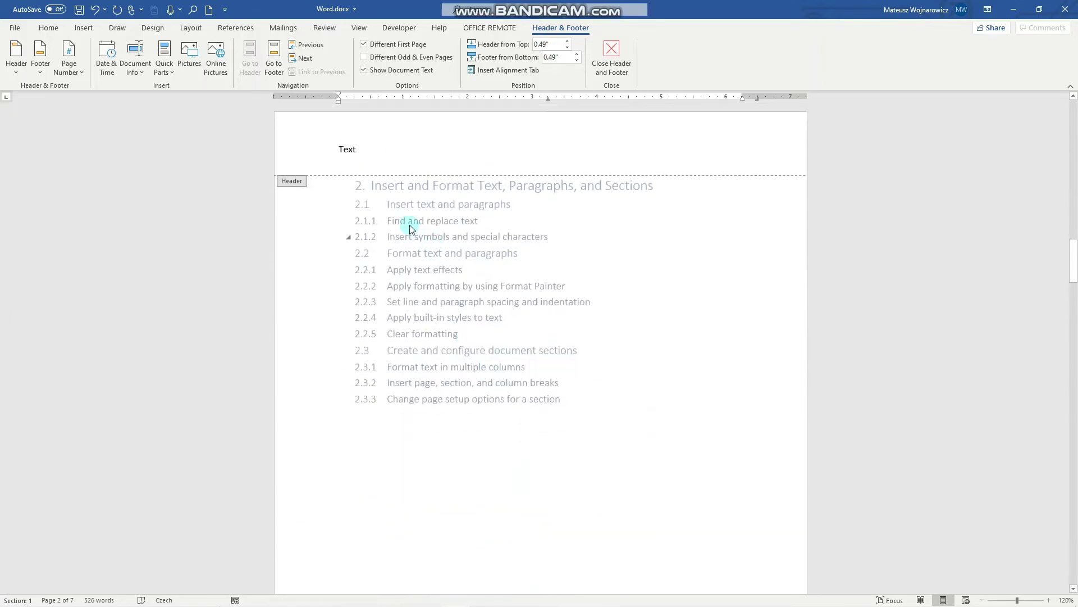
{"action": "scroll", "coordinate": [410, 306], "scroll_direction": "down", "scroll_amount": 6}
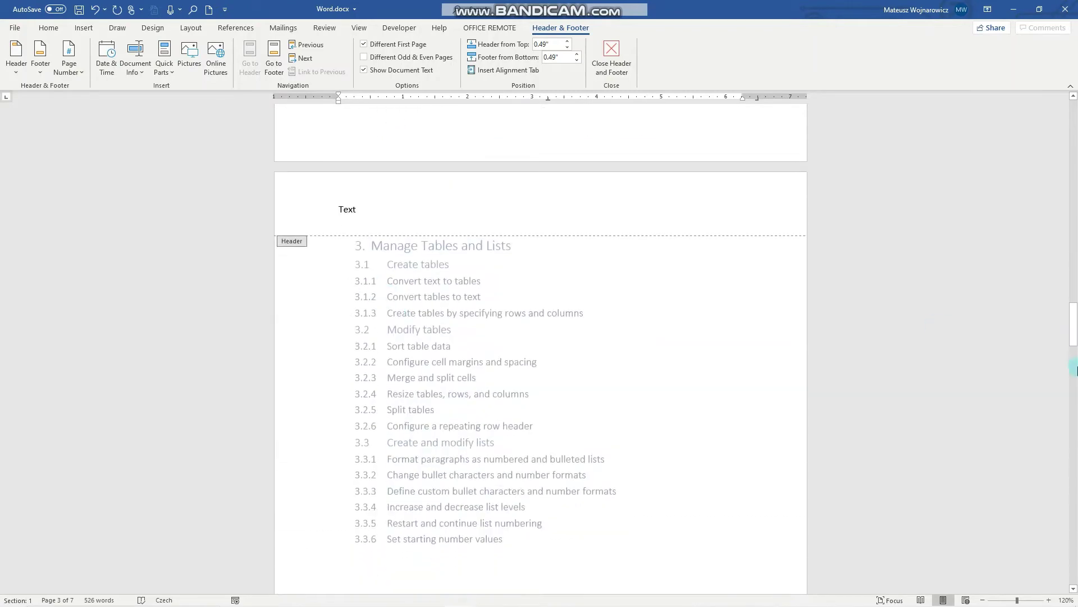
{"action": "left_click_drag", "start_coordinate": [1072, 289], "coordinate": [1074, 119]}
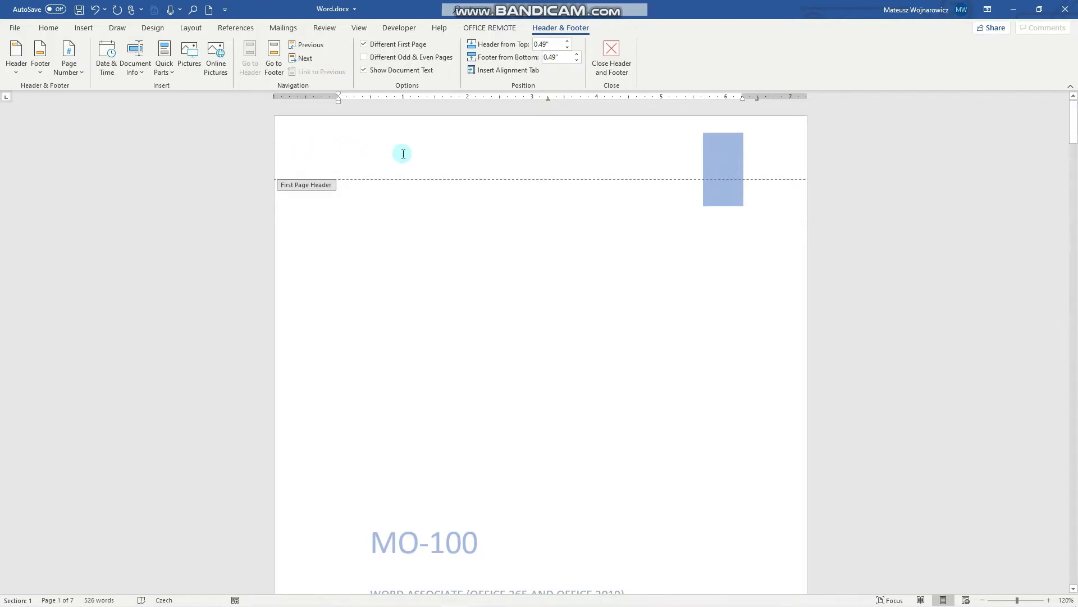
{"action": "scroll", "coordinate": [469, 190], "scroll_direction": "down", "scroll_amount": 8}
{"action": "scroll", "coordinate": [470, 202], "scroll_direction": "down", "scroll_amount": 3}
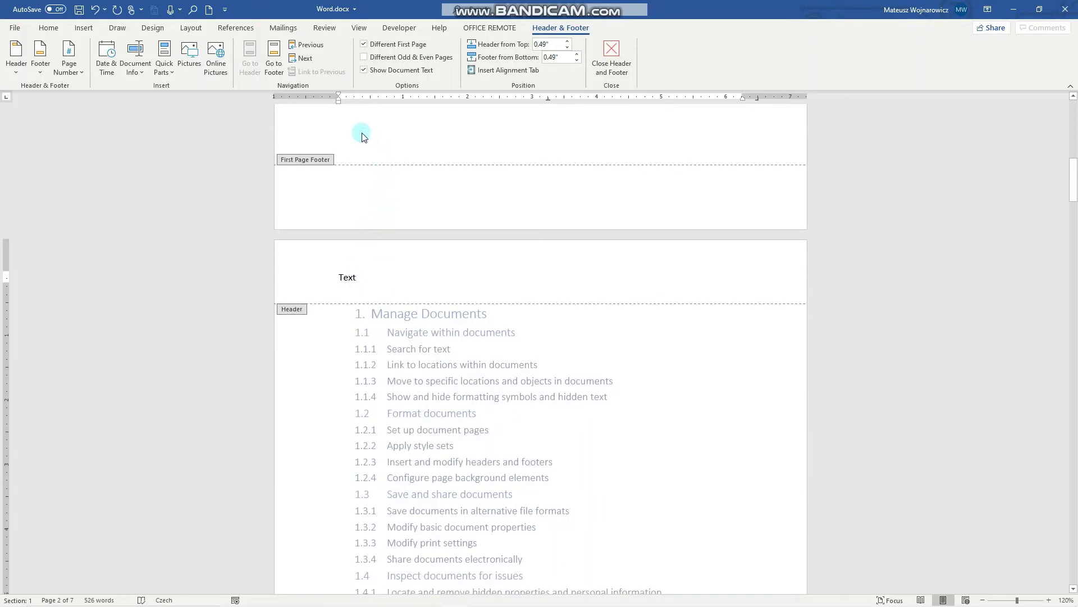
Insert the Facet (Even Page) header, then clear it with Remove Header
{"action": "left_click", "coordinate": [13, 58]}
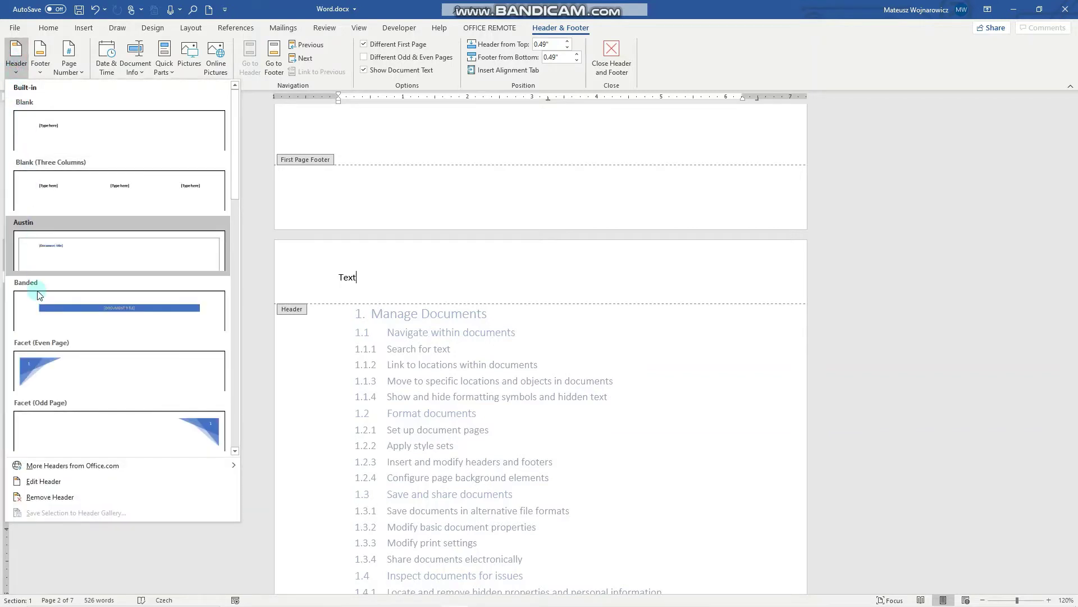
{"action": "left_click", "coordinate": [65, 364]}
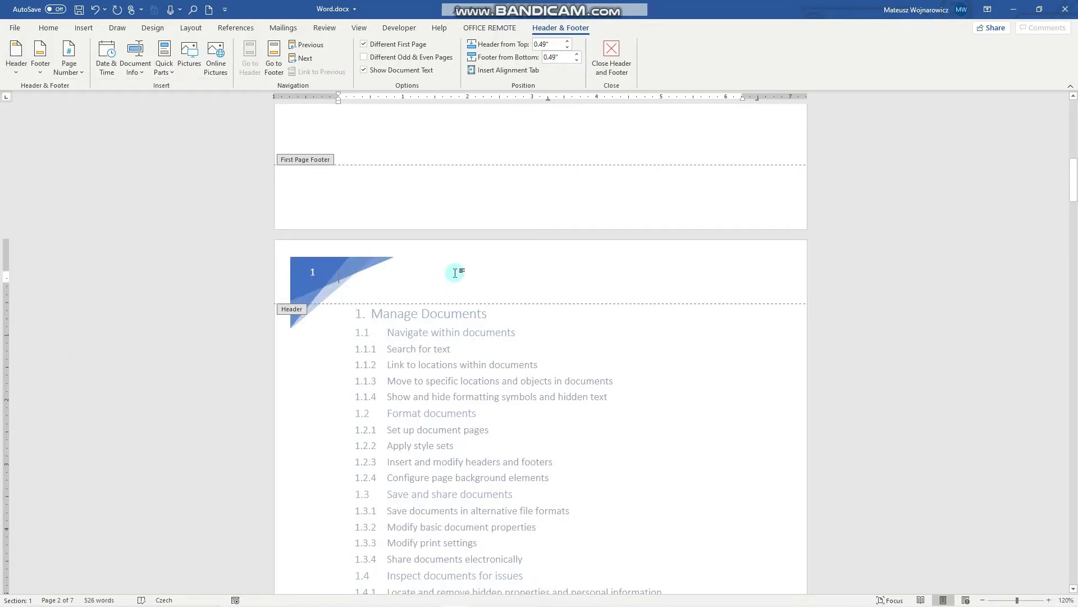
{"action": "scroll", "coordinate": [457, 275], "scroll_direction": "down", "scroll_amount": 10}
{"action": "scroll", "coordinate": [458, 306], "scroll_direction": "down", "scroll_amount": 10}
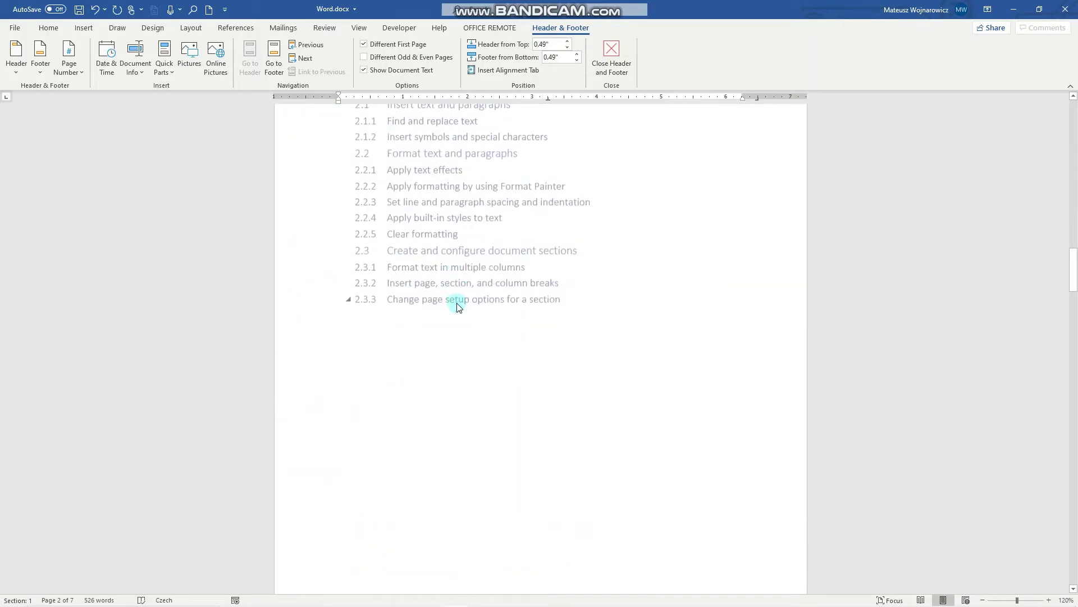
{"action": "left_click", "coordinate": [17, 70]}
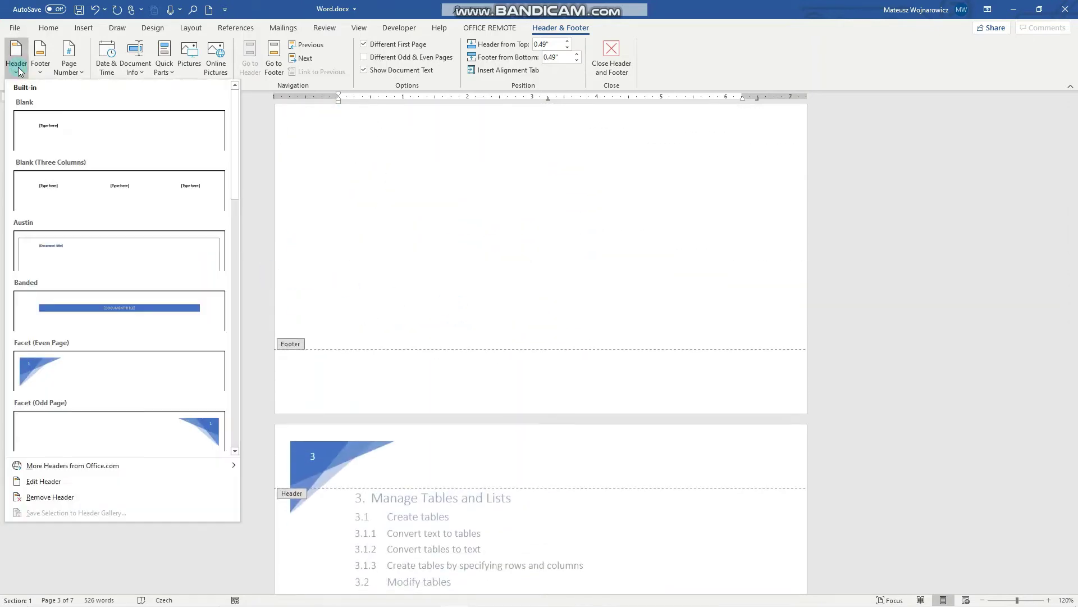
{"action": "left_click", "coordinate": [50, 497]}
Look at the Footer gallery and use Go to Footer to confirm the footer is empty
{"action": "scroll", "coordinate": [287, 163], "scroll_direction": "up", "scroll_amount": 10}
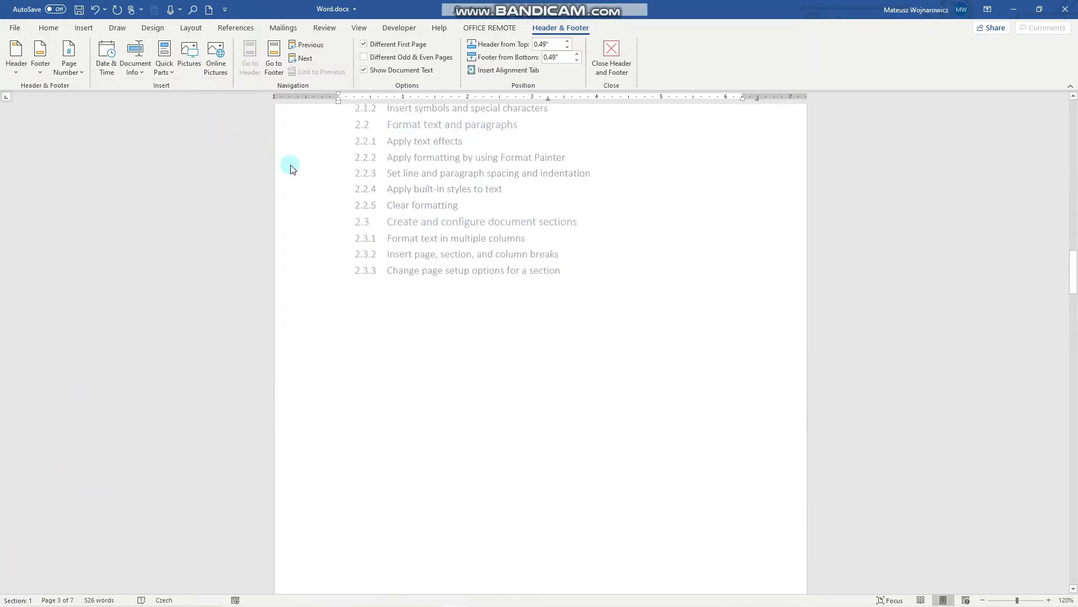
{"action": "left_click", "coordinate": [417, 296]}
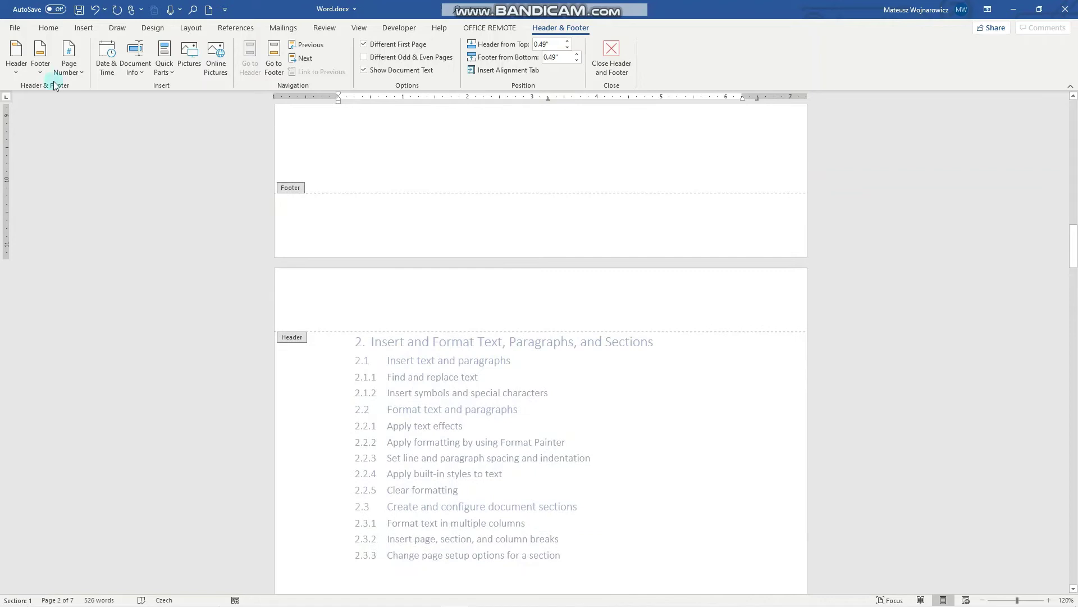
{"action": "left_click", "coordinate": [39, 62]}
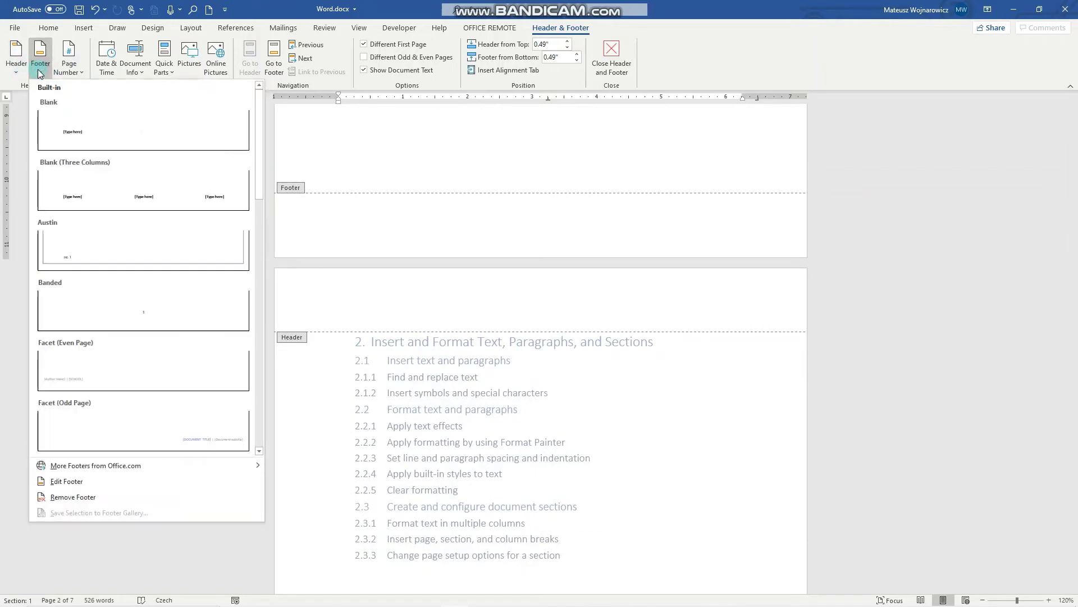
{"action": "left_click", "coordinate": [397, 300]}
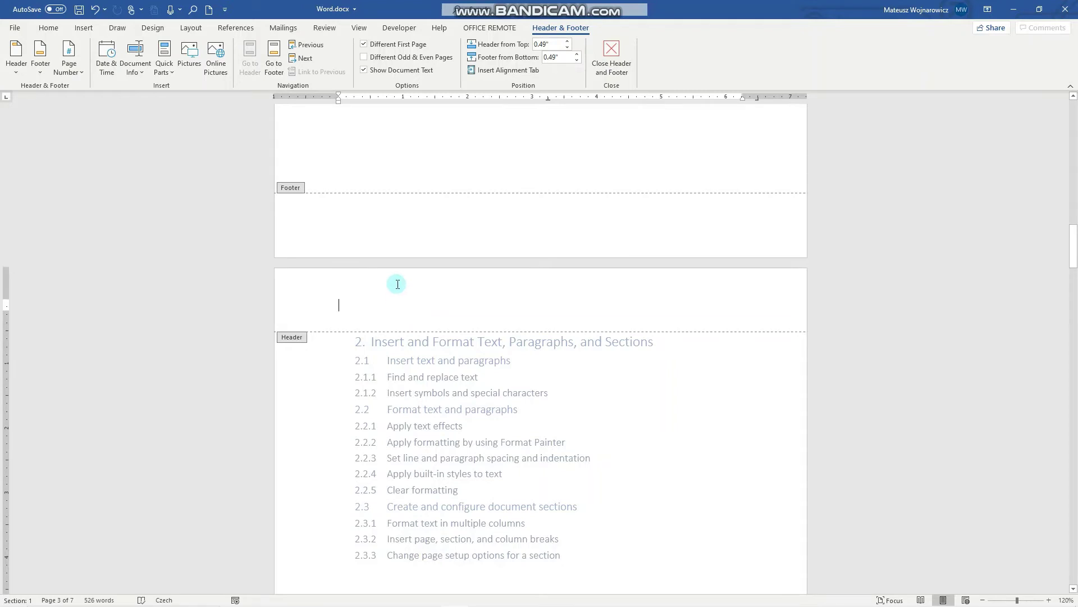
{"action": "left_click", "coordinate": [274, 75]}
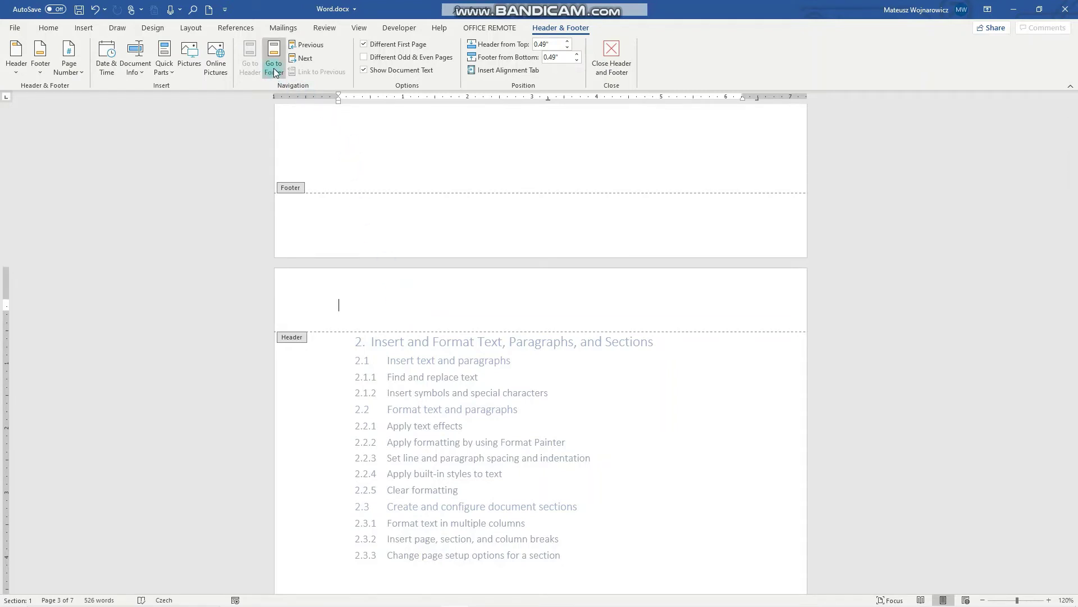
{"action": "left_click", "coordinate": [275, 69]}
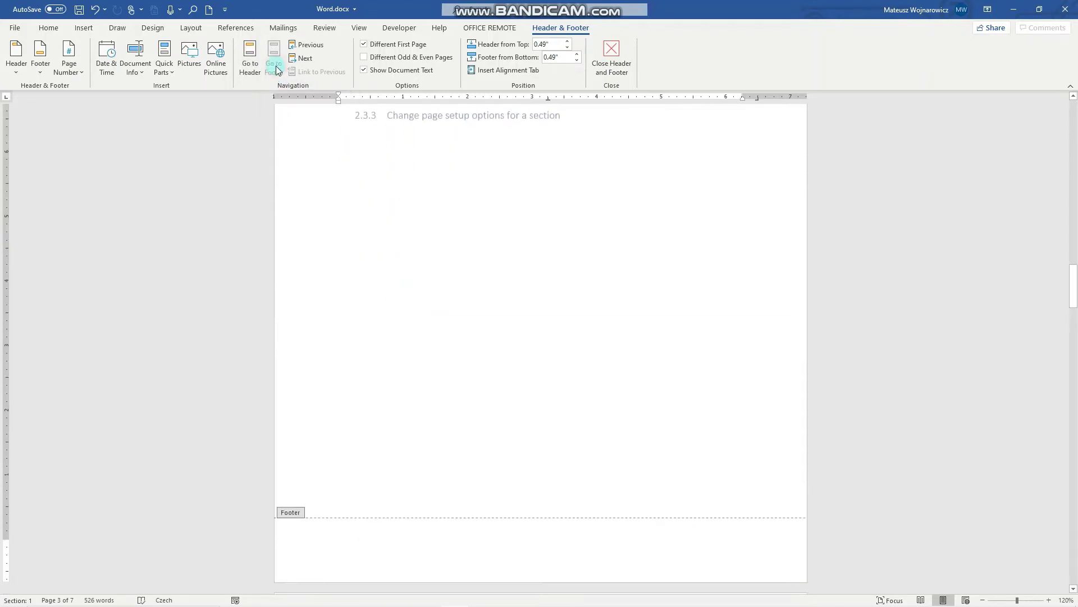
{"action": "scroll", "coordinate": [416, 166], "scroll_direction": "up", "scroll_amount": 10}
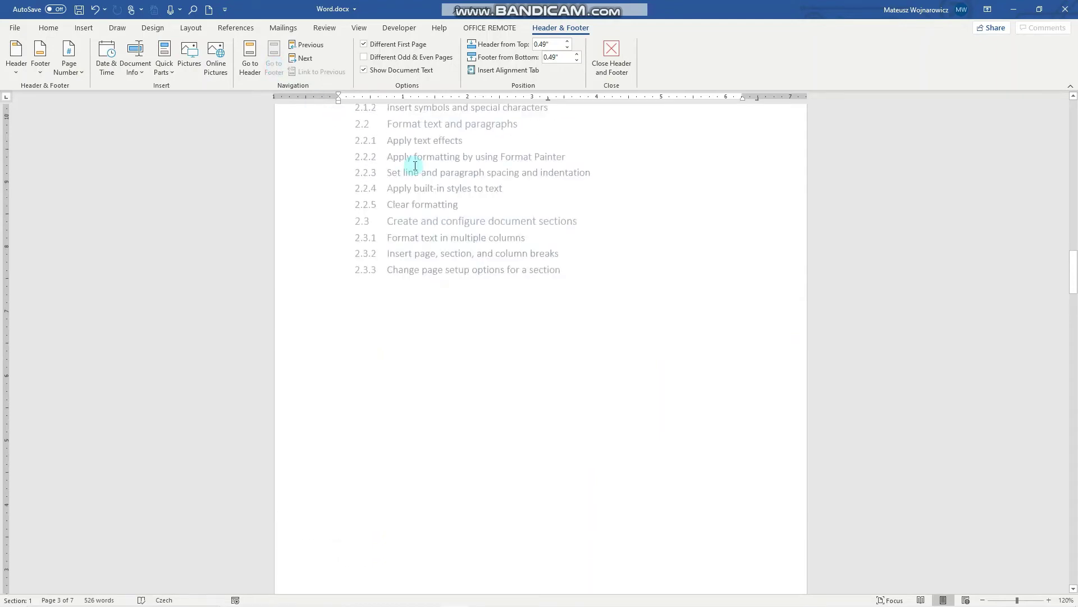
{"action": "scroll", "coordinate": [423, 167], "scroll_direction": "up", "scroll_amount": 15}
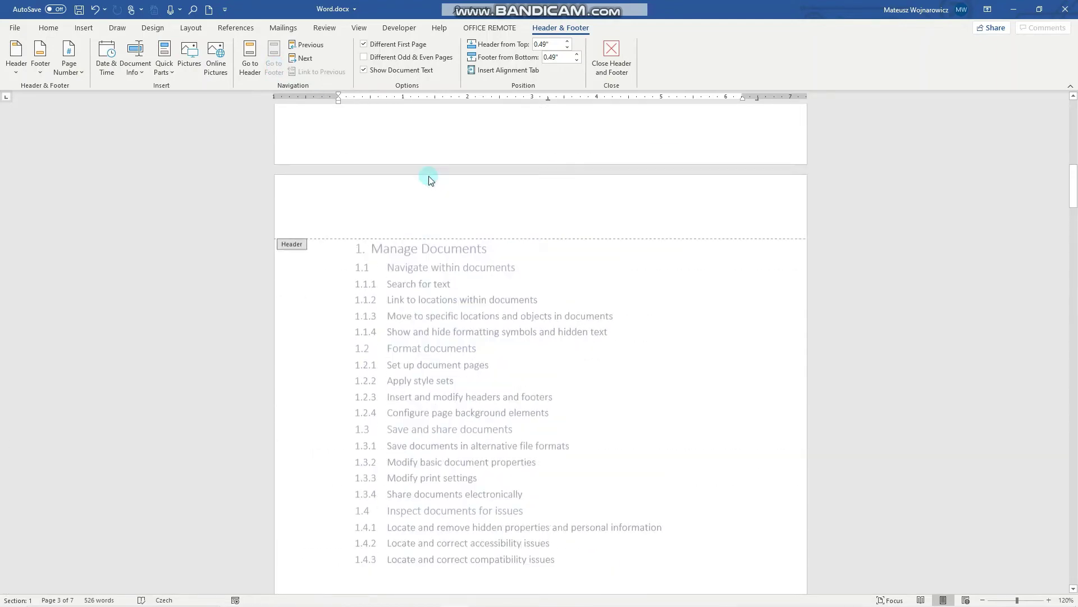
{"action": "left_click", "coordinate": [386, 277]}
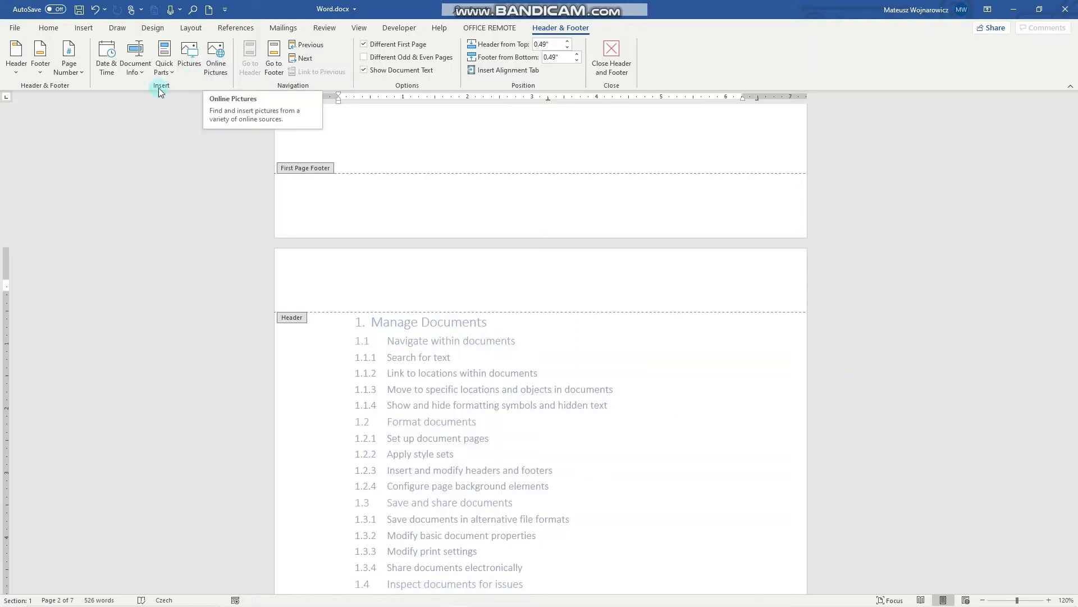
{"action": "left_click", "coordinate": [135, 73]}
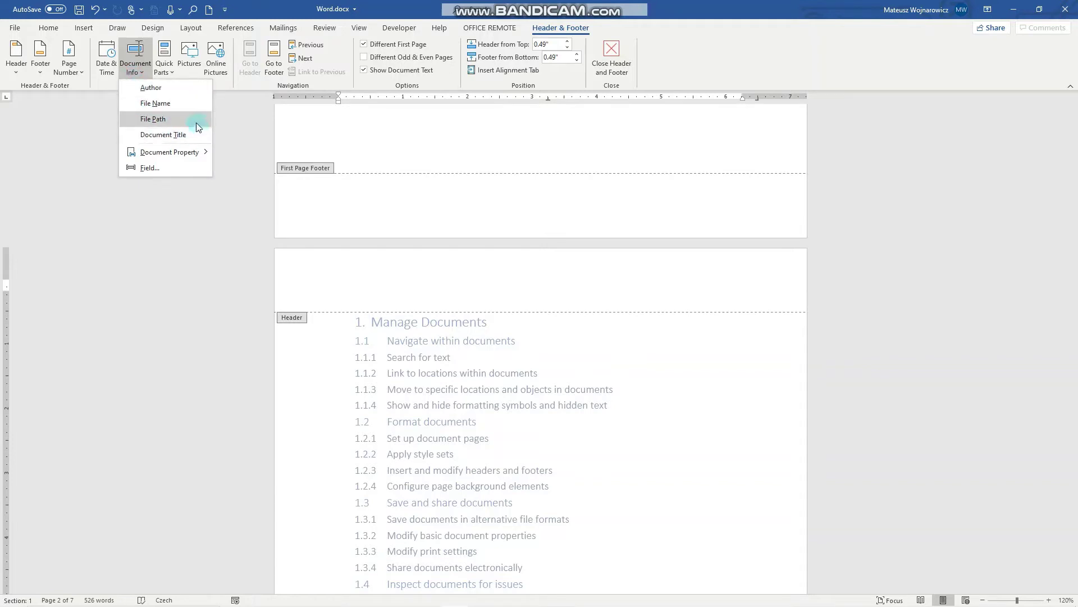
{"action": "left_click", "coordinate": [188, 135]}
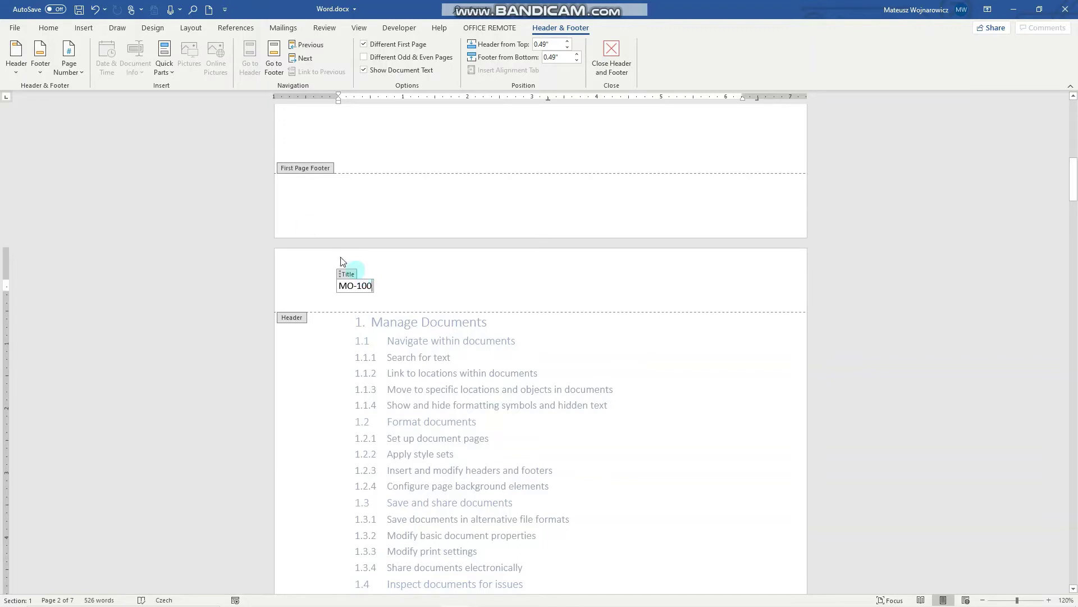
{"action": "left_click", "coordinate": [95, 9]}
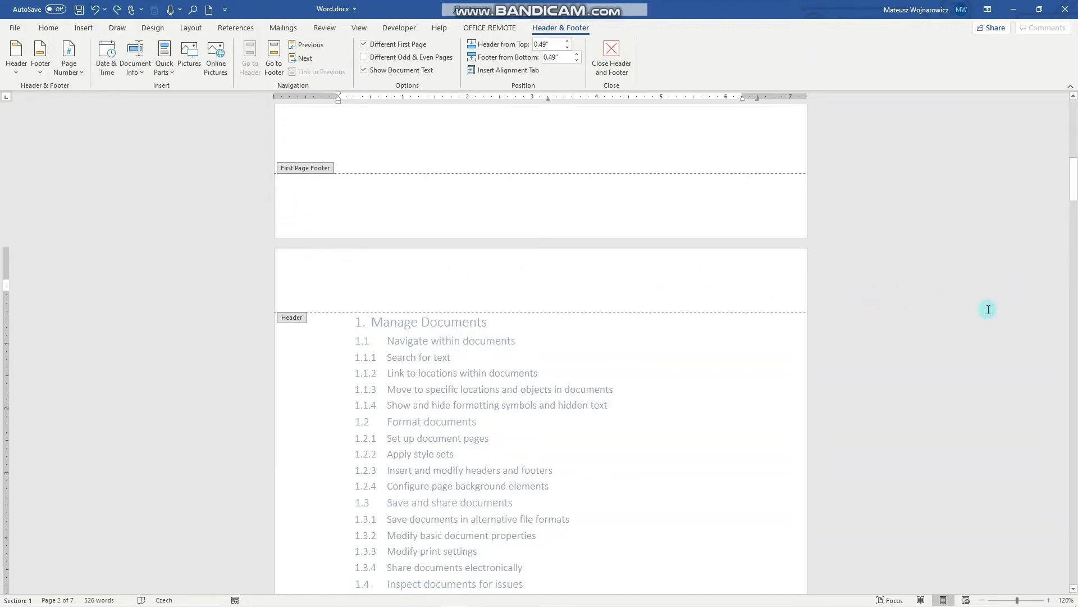
{"action": "left_click_drag", "start_coordinate": [1074, 186], "coordinate": [1074, 141]}
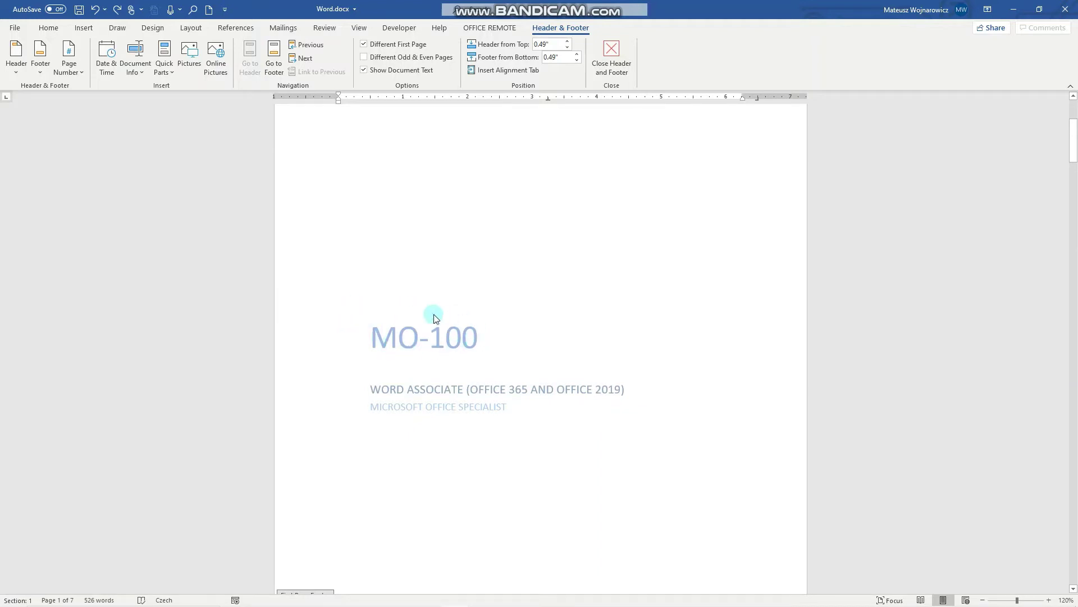
{"action": "scroll", "coordinate": [476, 337], "scroll_direction": "down", "scroll_amount": 10}
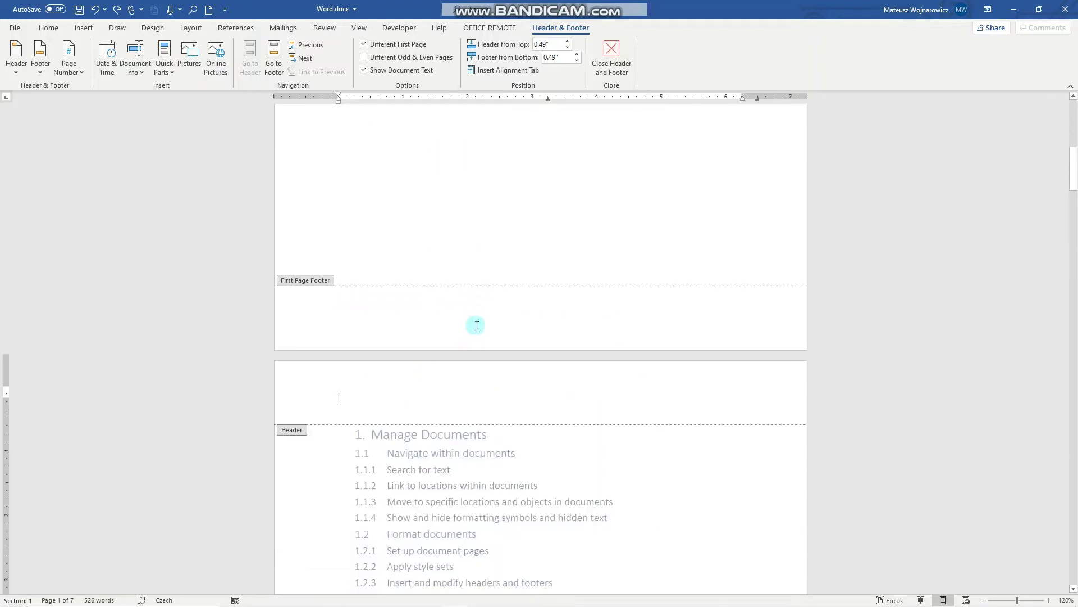
{"action": "scroll", "coordinate": [475, 340], "scroll_direction": "up", "scroll_amount": 3}
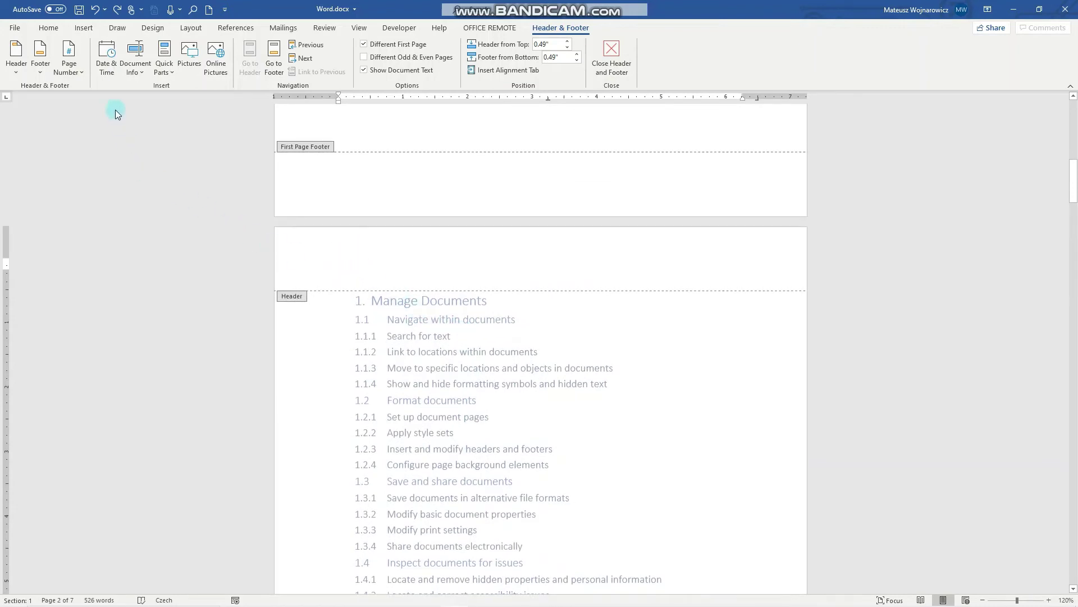
Insert the date 05.03.2021 into the page 2 header with Date & Time
{"action": "left_click", "coordinate": [105, 67]}
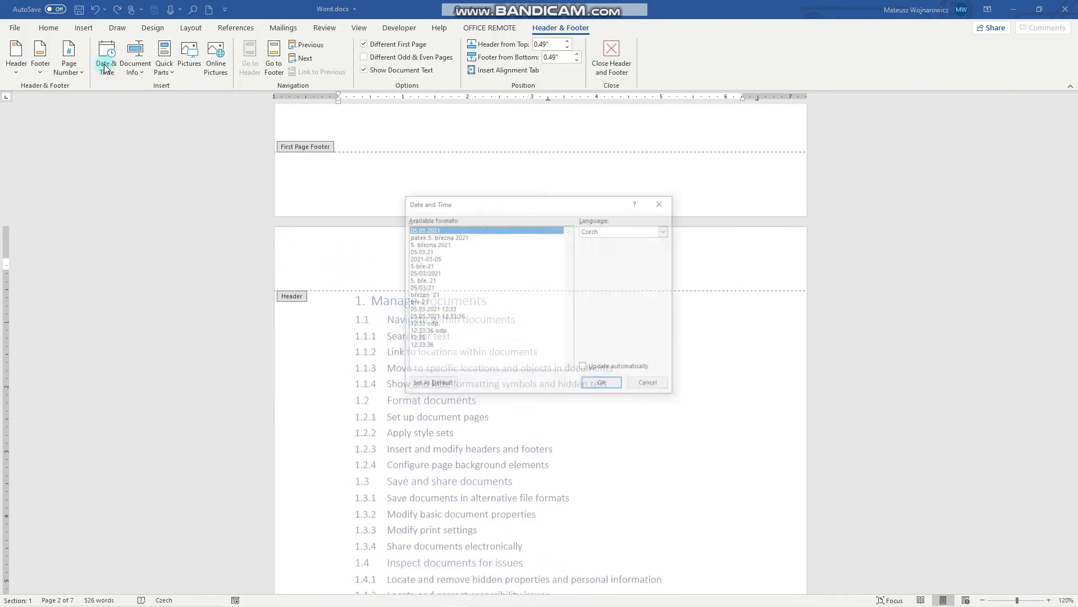
{"action": "left_click_drag", "start_coordinate": [419, 203], "coordinate": [415, 203]}
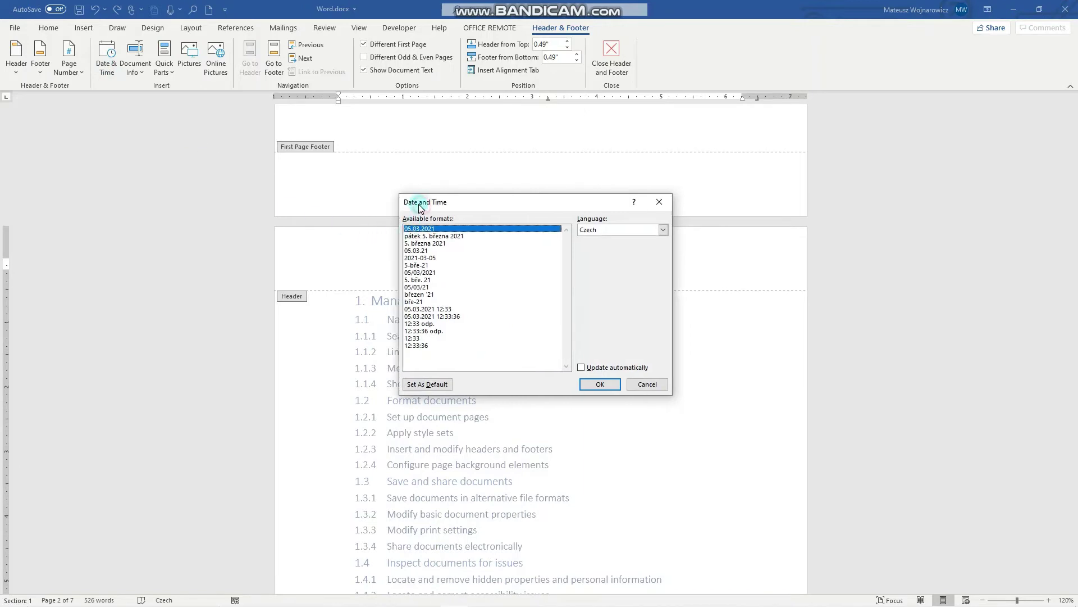
{"action": "left_click", "coordinate": [604, 384]}
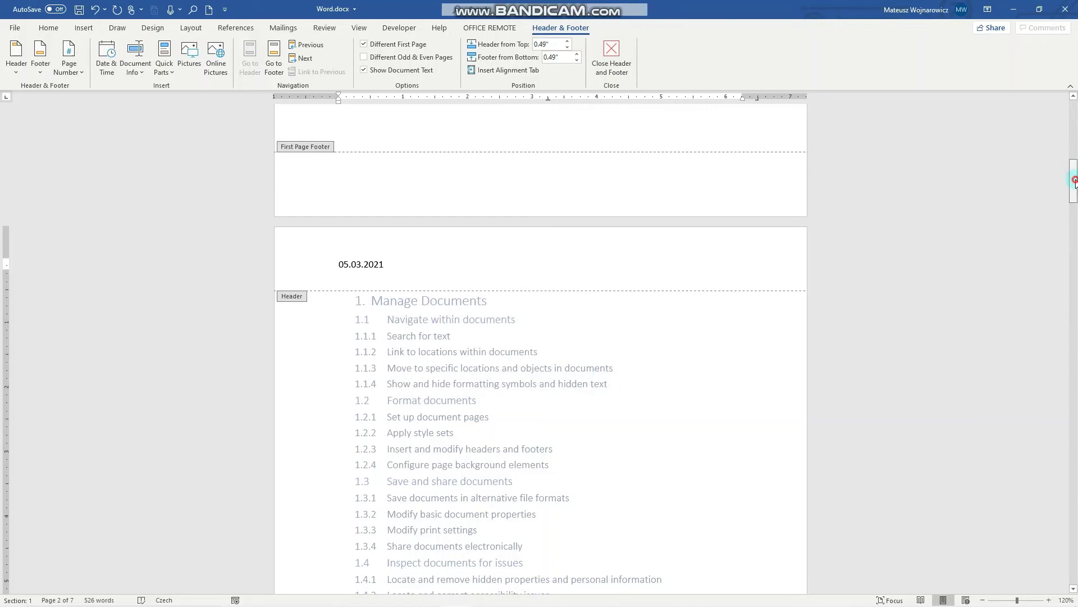
{"action": "mouse_move", "coordinate": [1073, 183]}
{"action": "left_mouse_down"}
{"action": "mouse_move", "coordinate": [1075, 251]}
{"action": "mouse_move", "coordinate": [1074, 188]}
{"action": "left_mouse_up"}
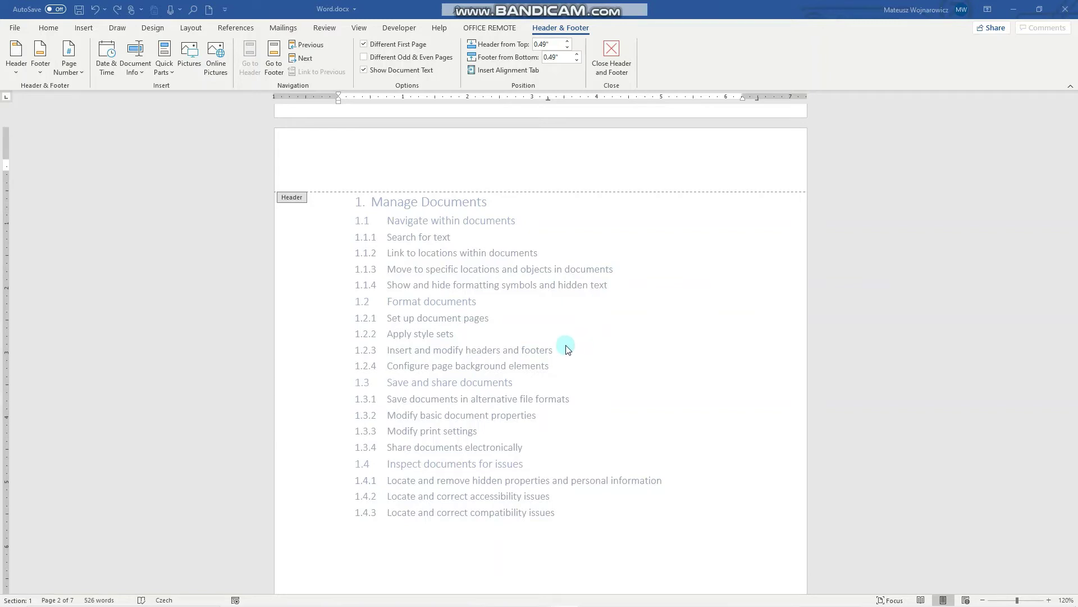
Add a Plain Number 2 centred page number to page 2's footer
{"action": "scroll", "coordinate": [566, 346], "scroll_direction": "down", "scroll_amount": 6}
{"action": "scroll", "coordinate": [566, 346], "scroll_direction": "down", "scroll_amount": 1}
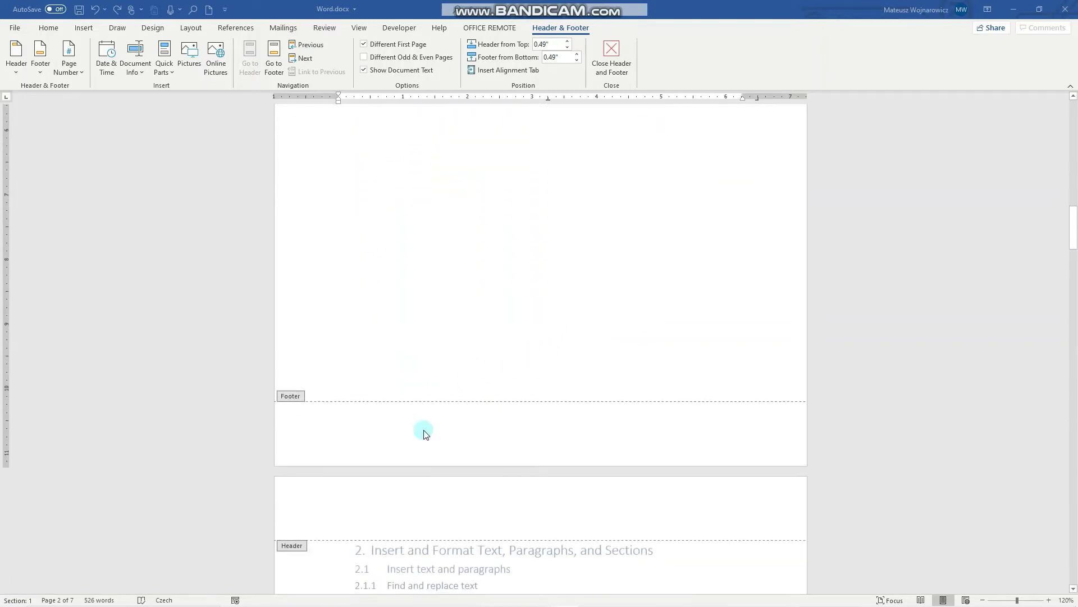
{"action": "left_click", "coordinate": [409, 423]}
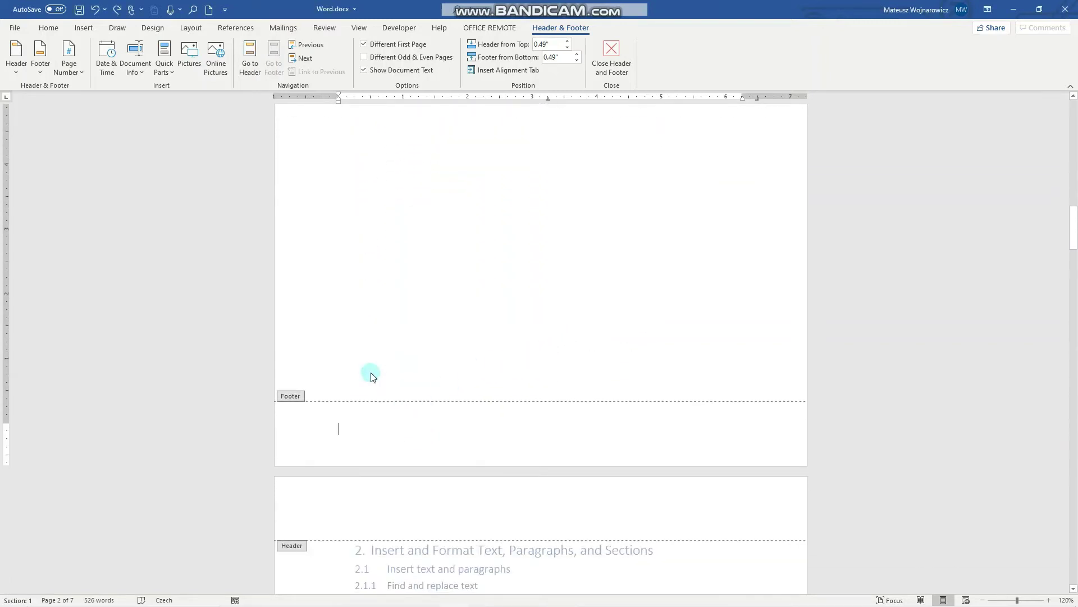
{"action": "left_click", "coordinate": [68, 73]}
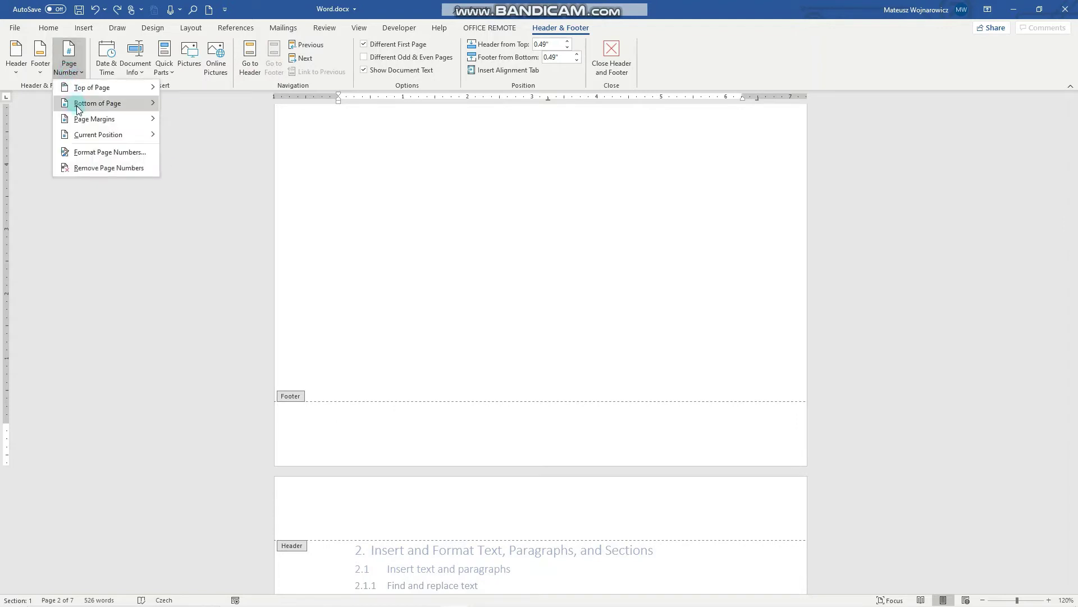
{"action": "mouse_move", "coordinate": [79, 109]}
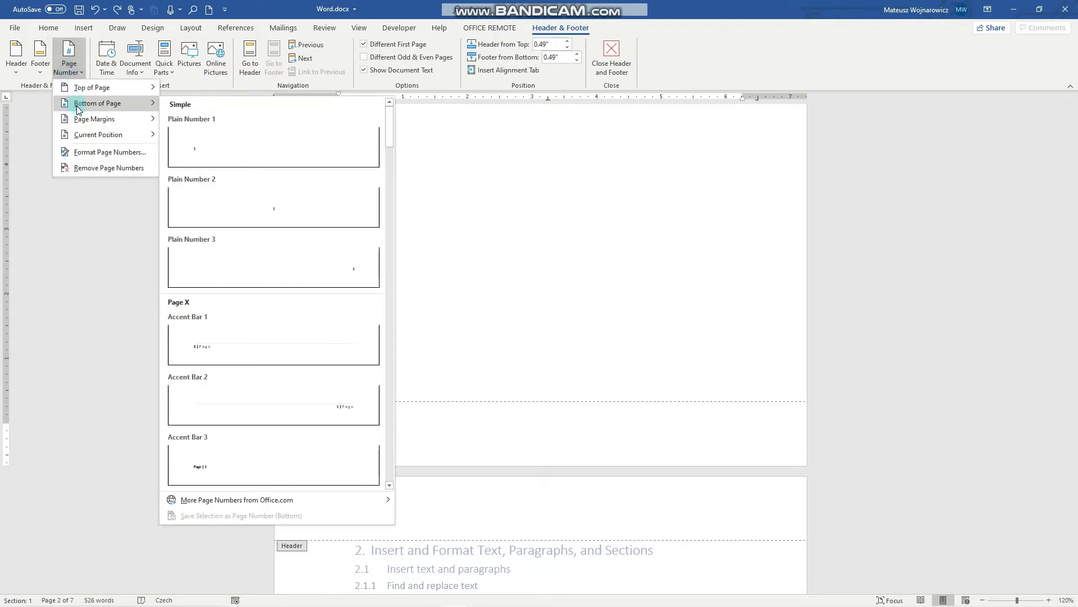
{"action": "left_click", "coordinate": [351, 205]}
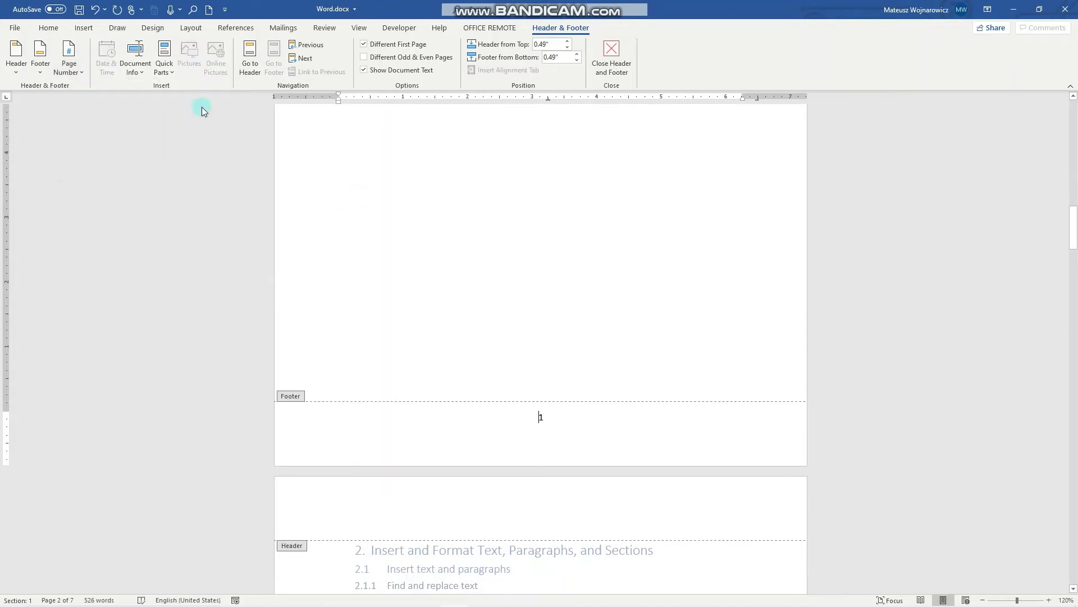
Format the page numbers to start at 1 and check the following pages
{"action": "left_click", "coordinate": [69, 62]}
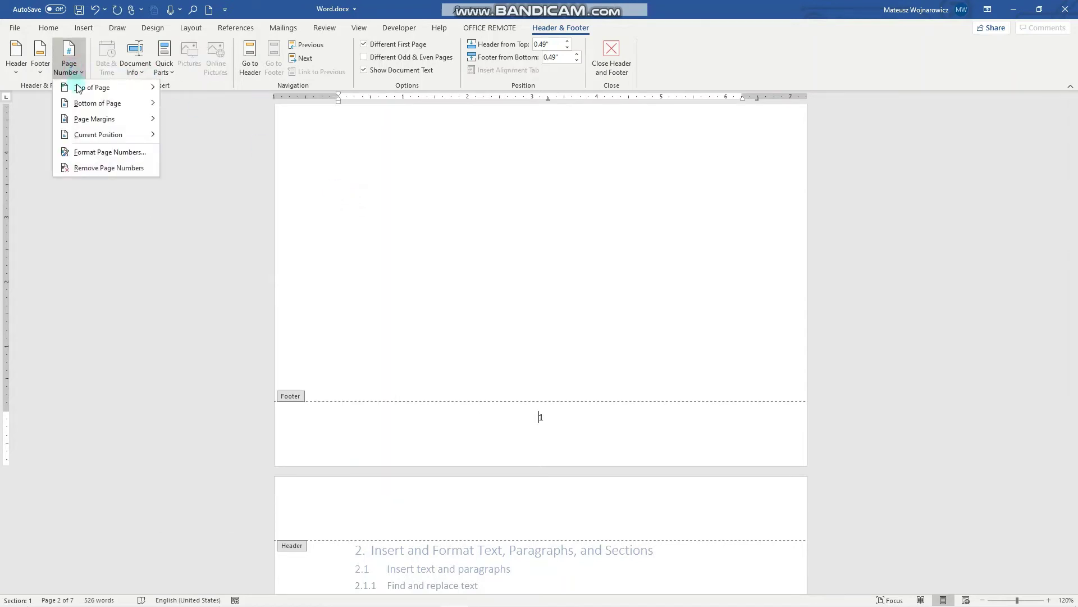
{"action": "left_click", "coordinate": [108, 153]}
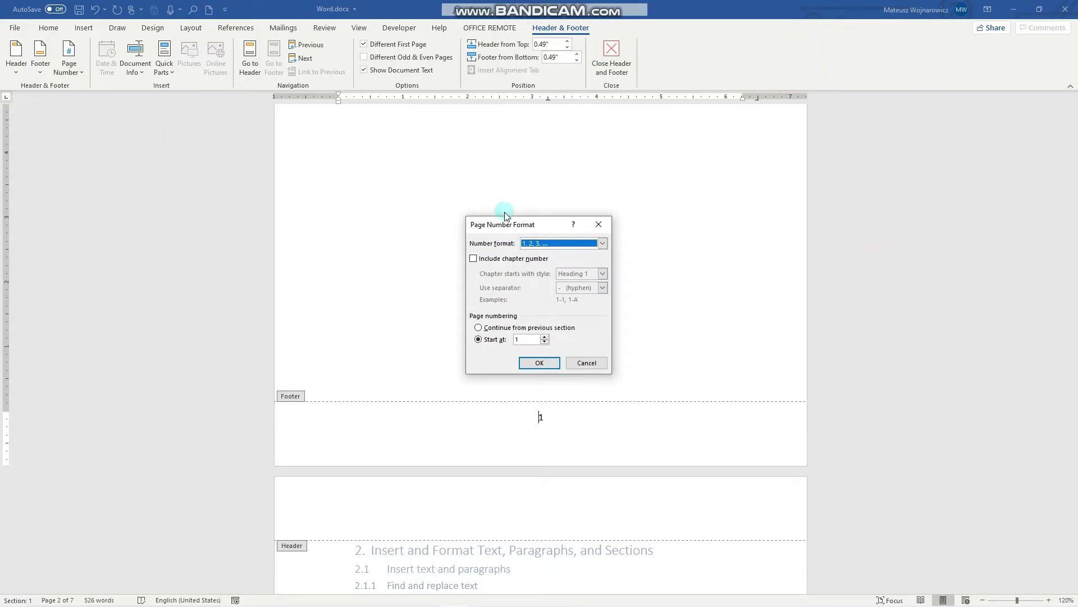
{"action": "left_click_drag", "start_coordinate": [505, 215], "coordinate": [333, 164]}
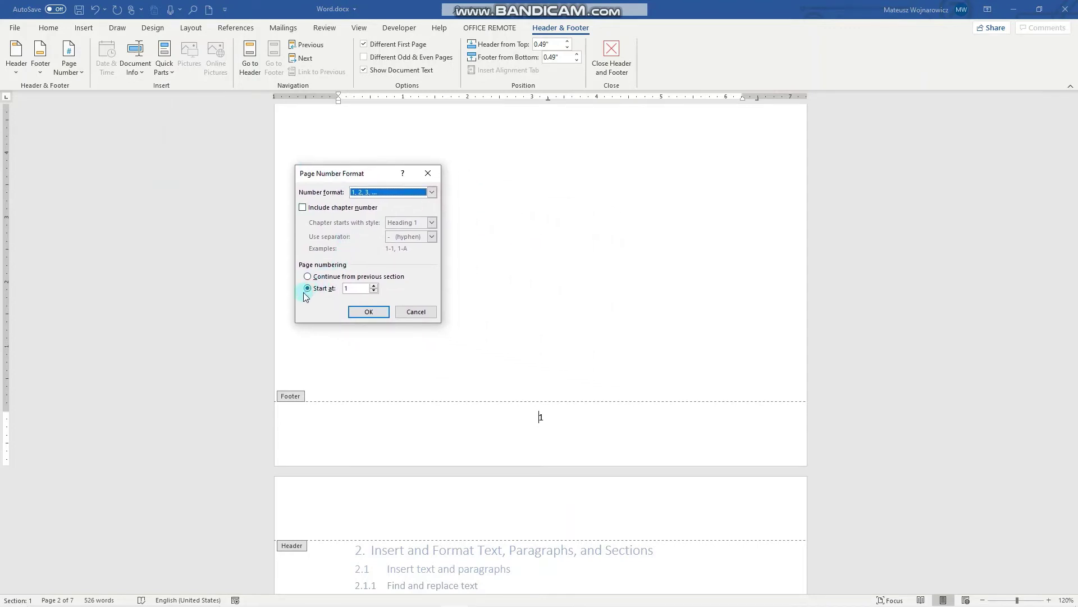
{"action": "left_click", "coordinate": [359, 290]}
{"action": "left_click", "coordinate": [372, 311]}
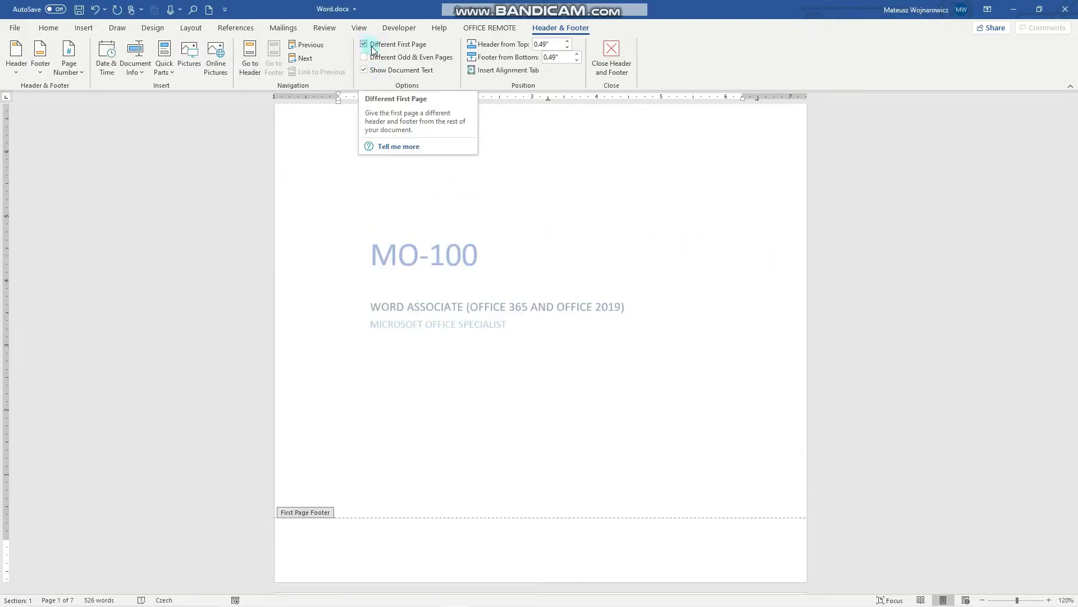
{"action": "scroll", "coordinate": [482, 270], "scroll_direction": "down", "scroll_amount": 2}
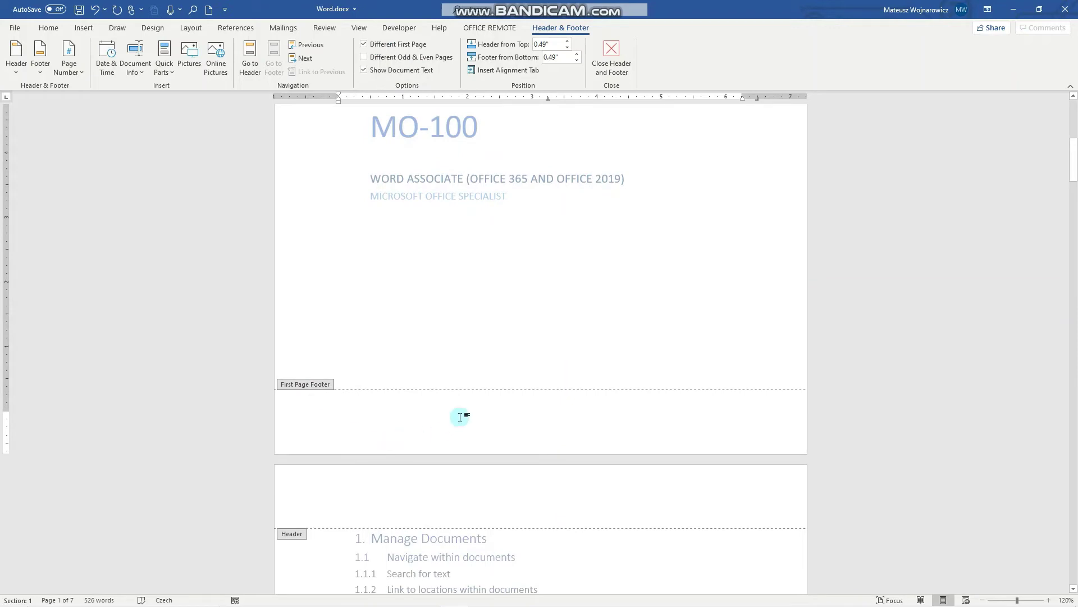
{"action": "scroll", "coordinate": [419, 322], "scroll_direction": "down", "scroll_amount": 3}
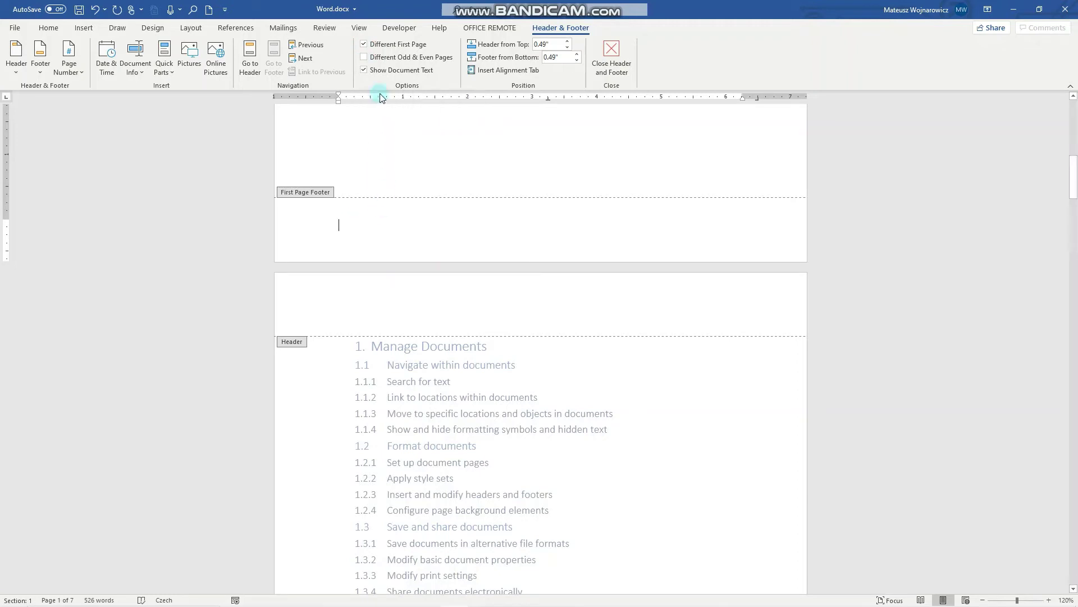
Toggle Different First Page off and on, then remove the page numbers
{"action": "left_click", "coordinate": [365, 46]}
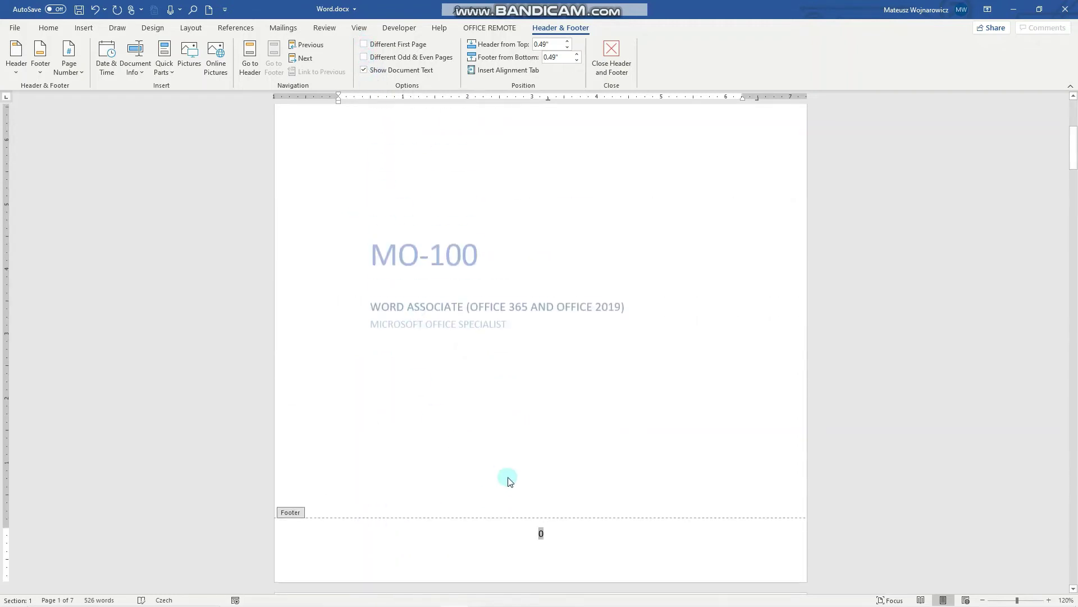
{"action": "left_click", "coordinate": [580, 551]}
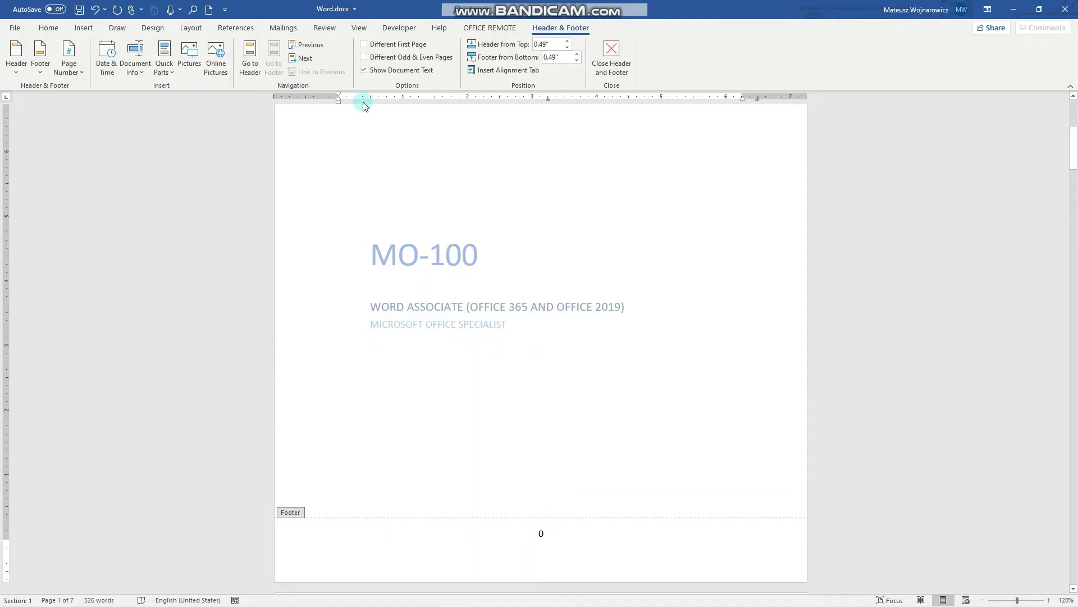
{"action": "left_click", "coordinate": [365, 45]}
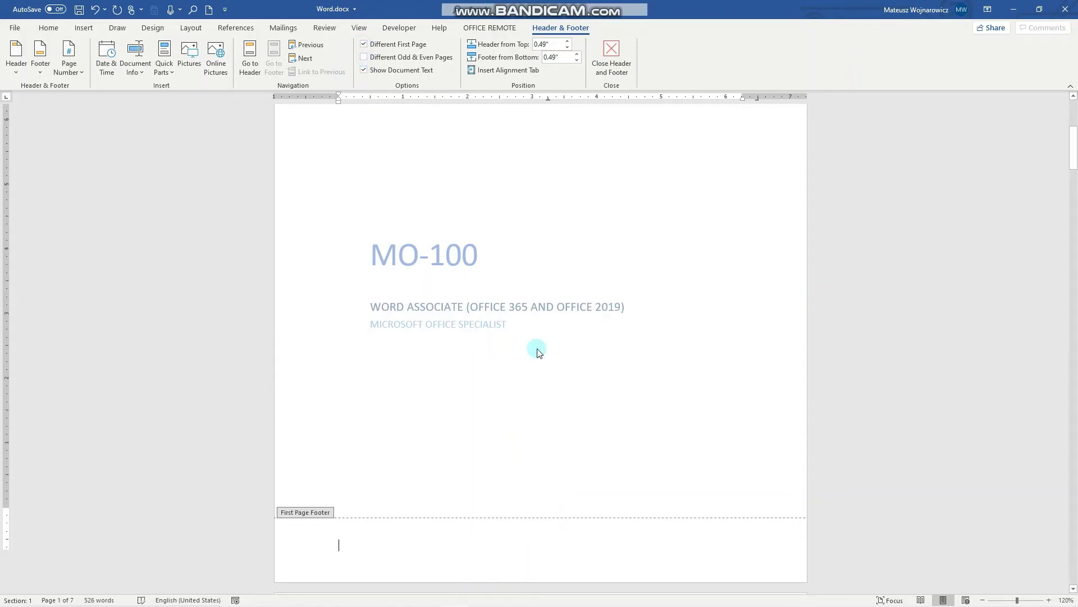
{"action": "scroll", "coordinate": [533, 345], "scroll_direction": "down", "scroll_amount": 10}
{"action": "scroll", "coordinate": [515, 306], "scroll_direction": "down", "scroll_amount": 1}
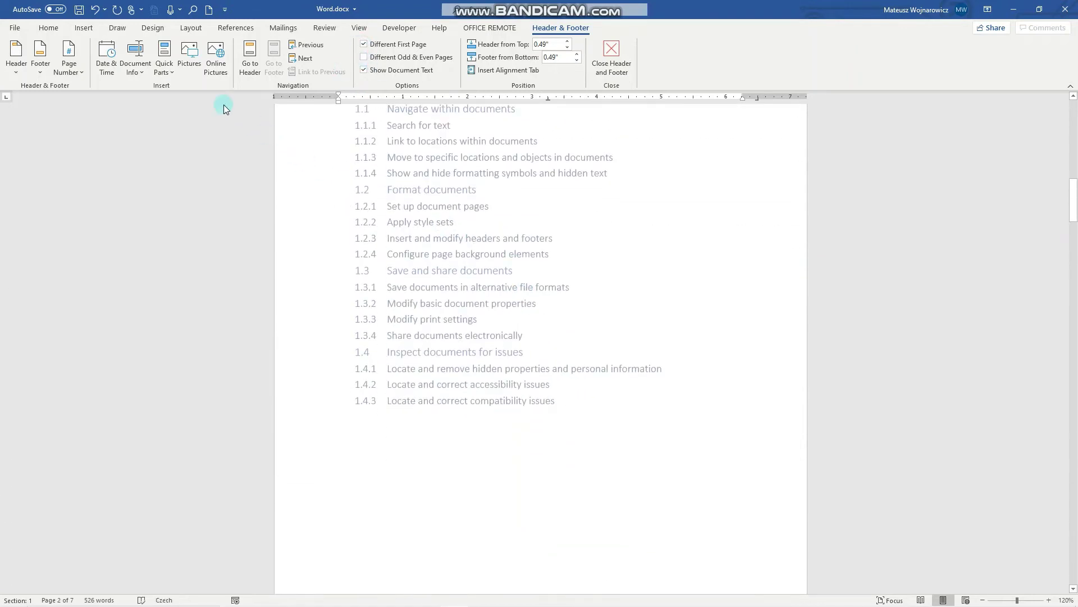
{"action": "left_click", "coordinate": [68, 62]}
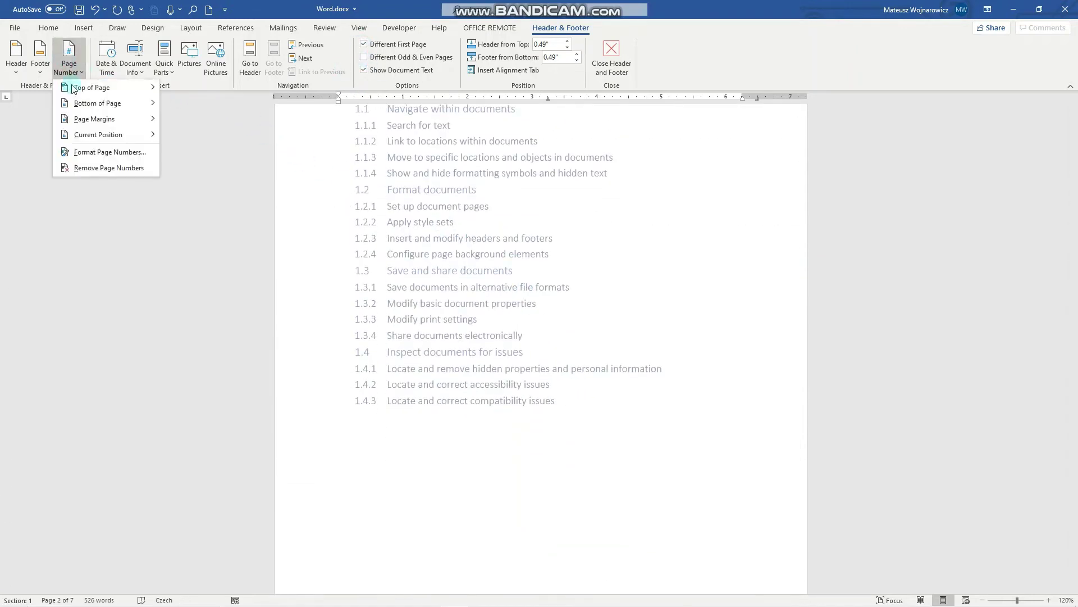
{"action": "left_click", "coordinate": [86, 170]}
Remove the page number from page 2's footer as well
{"action": "scroll", "coordinate": [629, 361], "scroll_direction": "down", "scroll_amount": 7}
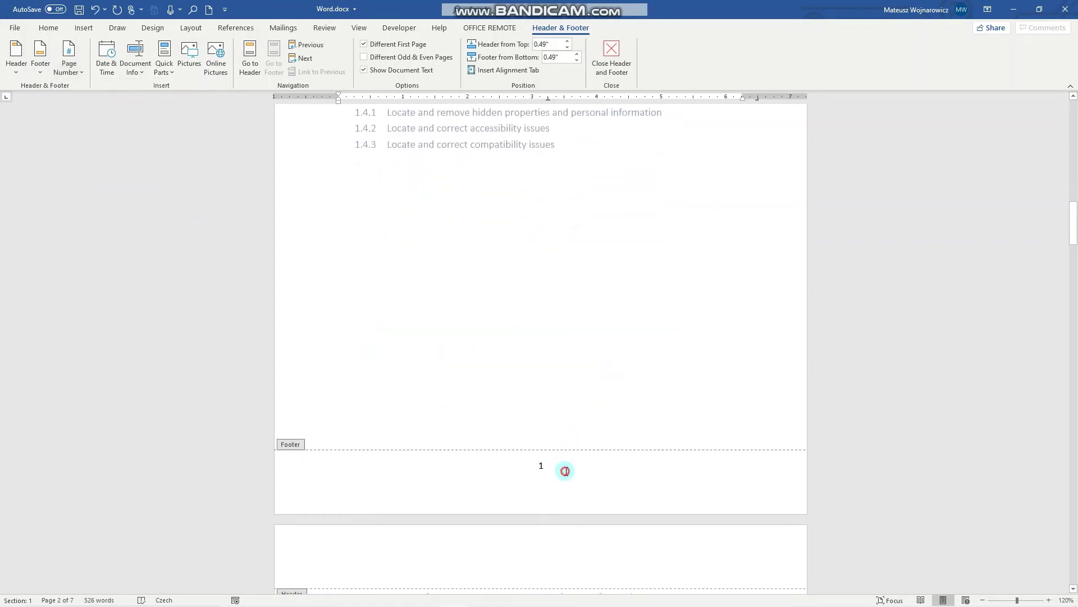
{"action": "left_click", "coordinate": [565, 468]}
{"action": "left_click", "coordinate": [69, 63]}
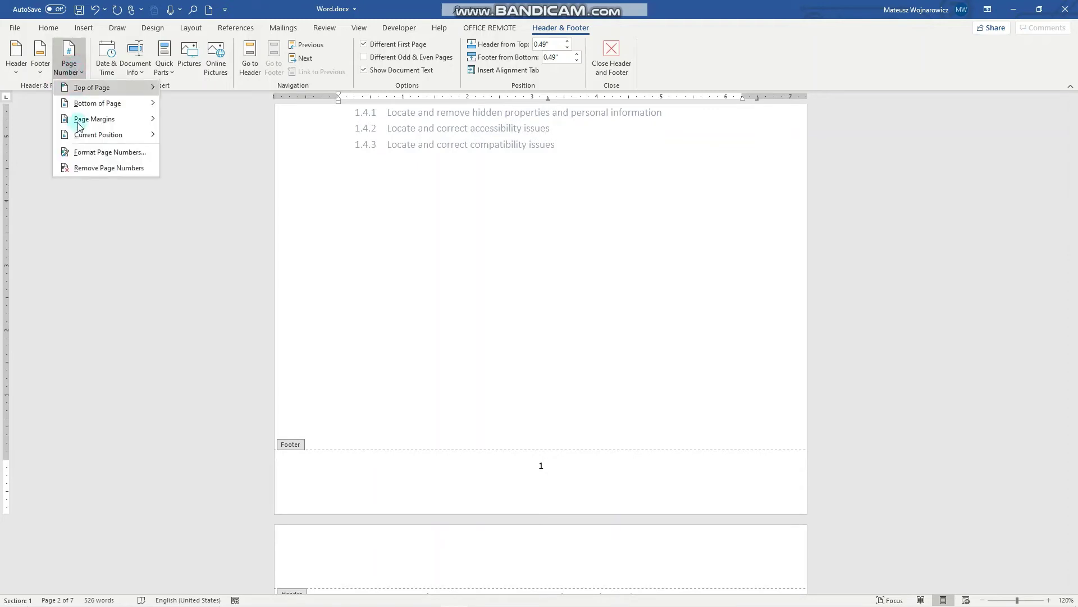
{"action": "left_click", "coordinate": [88, 169]}
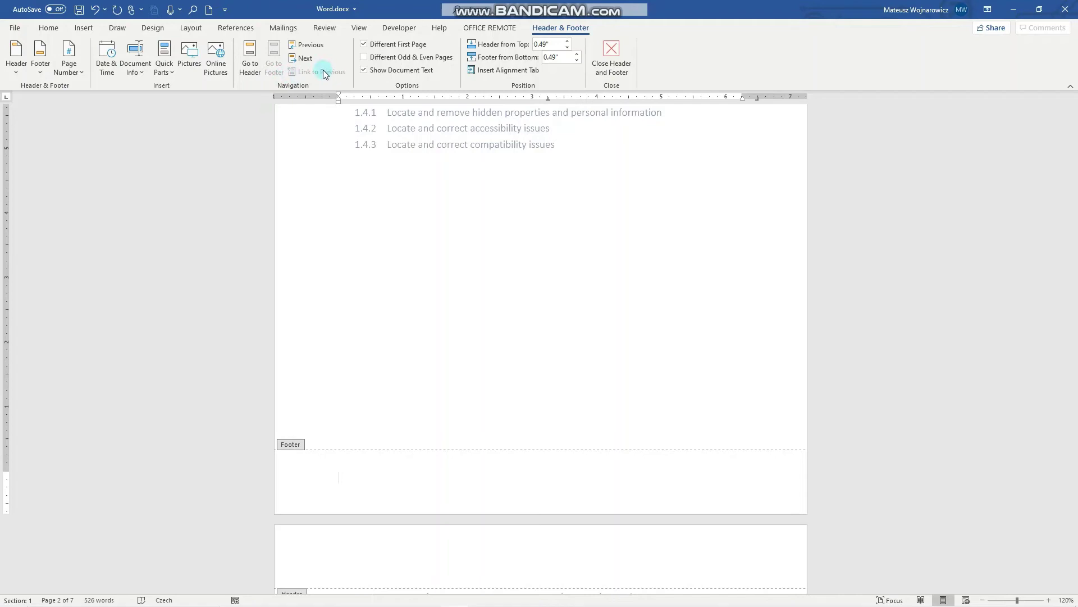
Close header and footer editing, scroll through the document, and place the cursor below item 1.4.3
{"action": "double_click", "coordinate": [564, 181]}
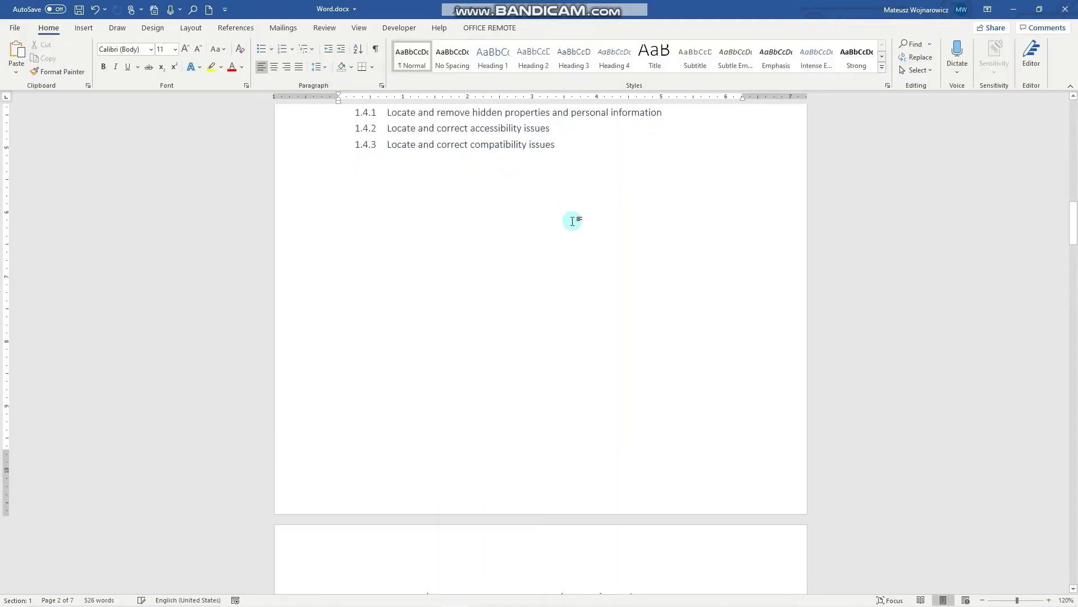
{"action": "scroll", "coordinate": [573, 221], "scroll_direction": "up", "scroll_amount": 8}
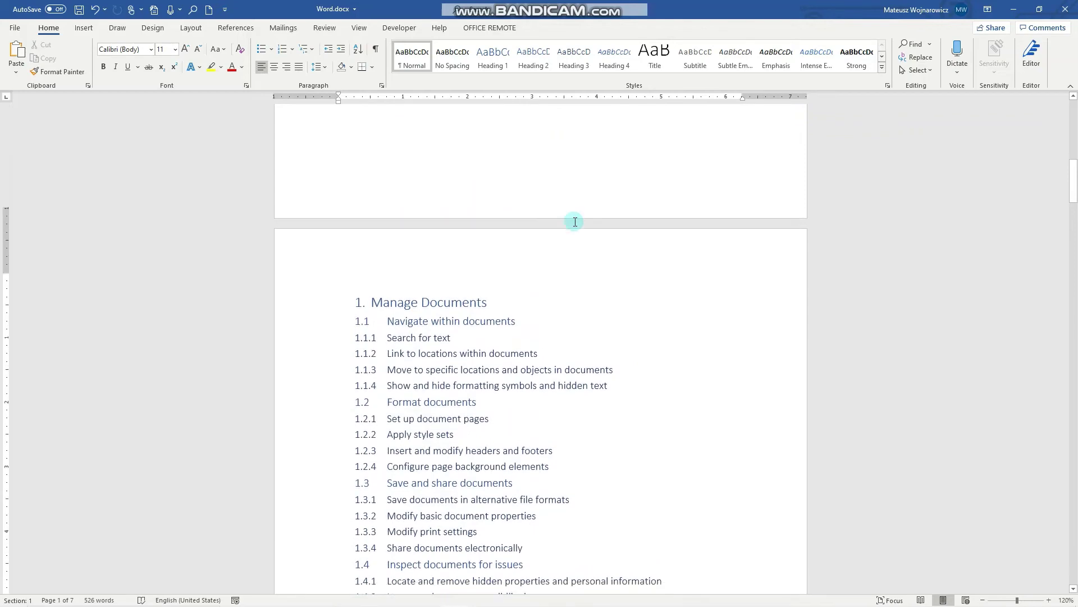
{"action": "scroll", "coordinate": [575, 222], "scroll_direction": "down", "scroll_amount": 5}
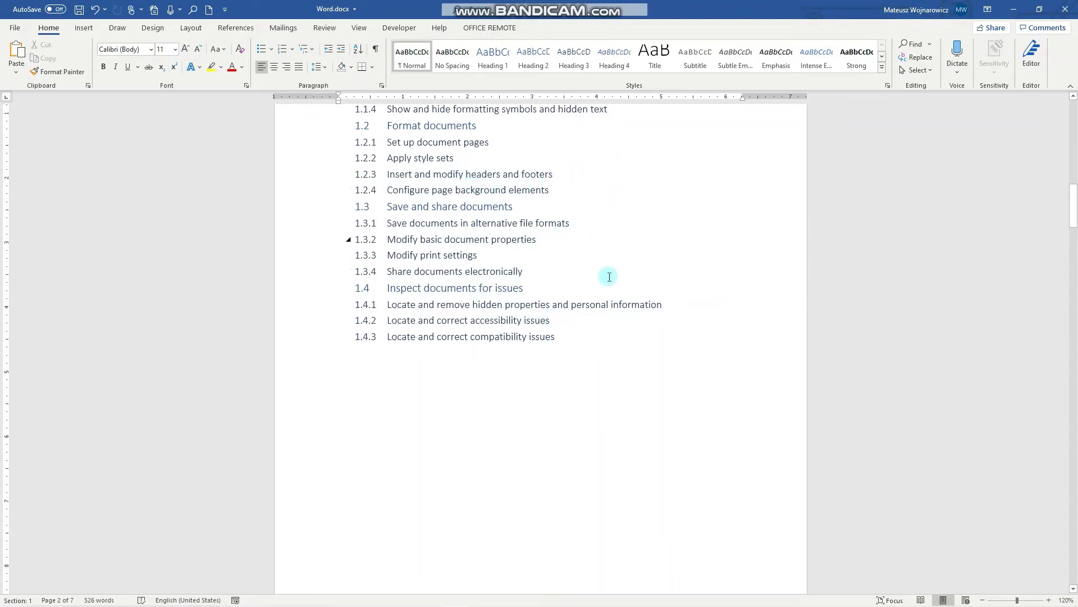
{"action": "scroll", "coordinate": [607, 277], "scroll_direction": "up", "scroll_amount": 5}
{"action": "scroll", "coordinate": [604, 264], "scroll_direction": "down", "scroll_amount": 5}
{"action": "scroll", "coordinate": [601, 258], "scroll_direction": "up", "scroll_amount": 3}
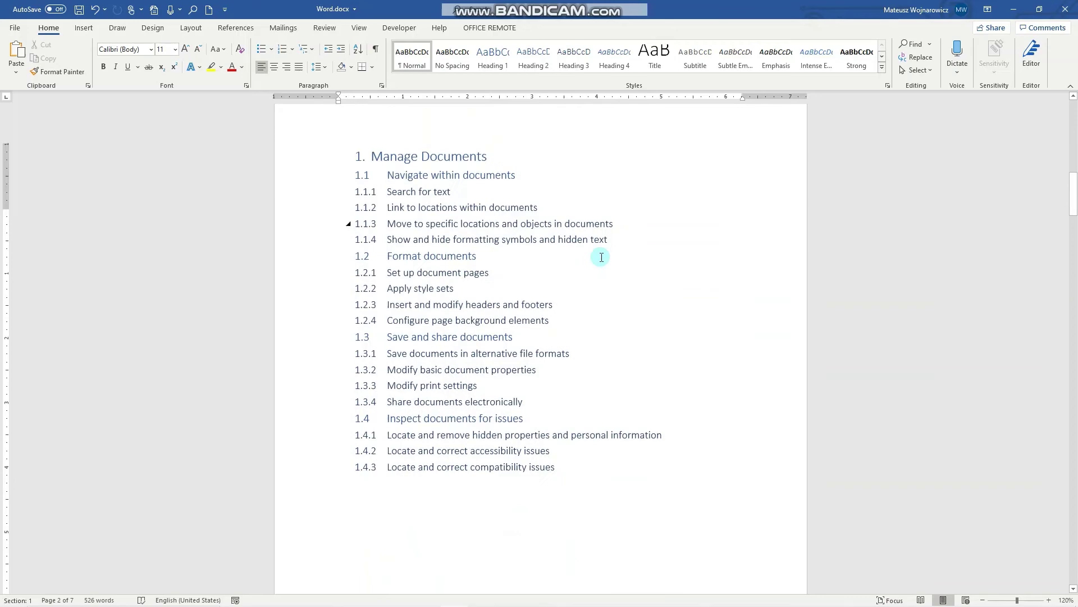
{"action": "scroll", "coordinate": [603, 257], "scroll_direction": "up", "scroll_amount": 2}
{"action": "scroll", "coordinate": [605, 258], "scroll_direction": "down", "scroll_amount": 5}
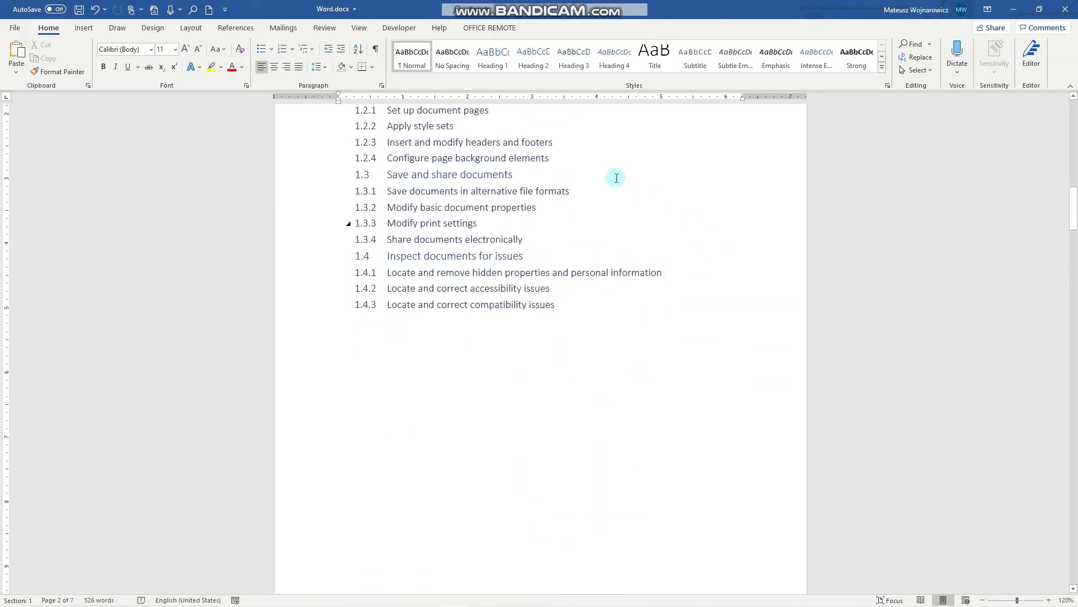
{"action": "scroll", "coordinate": [580, 234], "scroll_direction": "down", "scroll_amount": 5}
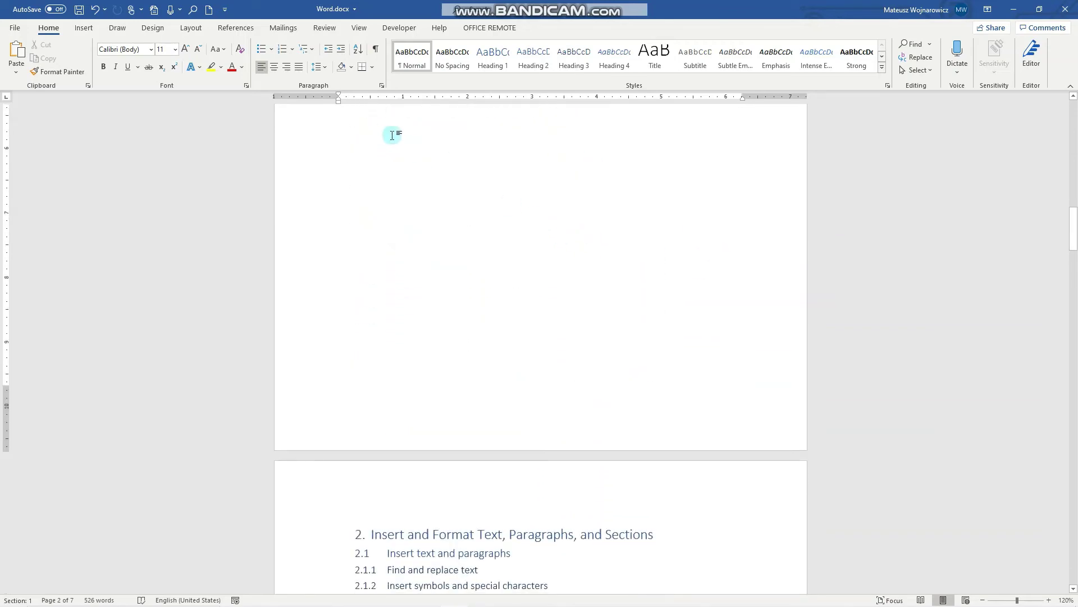
{"action": "scroll", "coordinate": [500, 142], "scroll_direction": "up", "scroll_amount": 2}
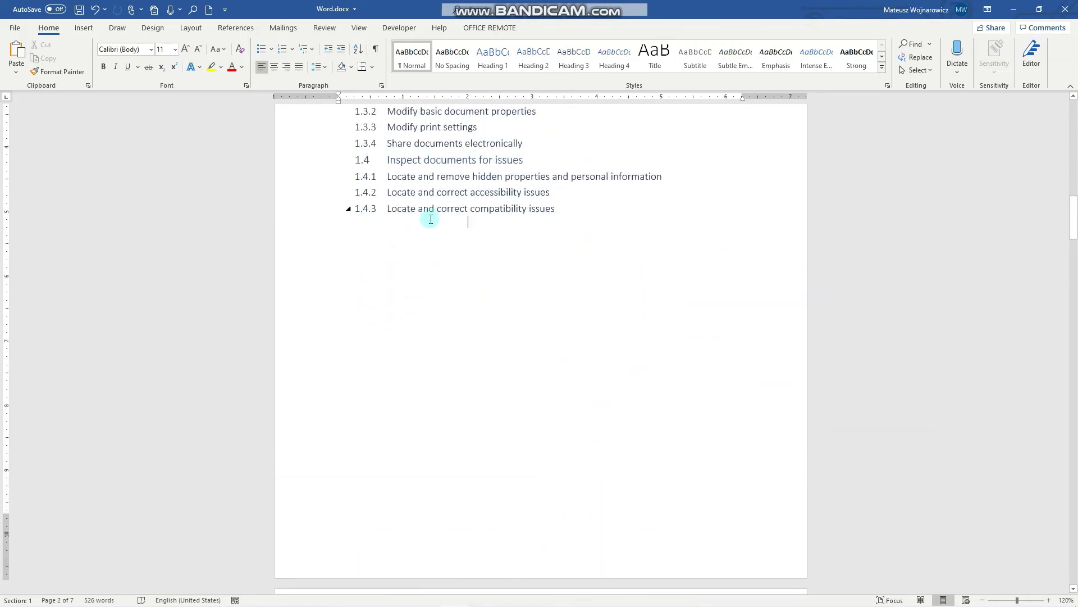
{"action": "double_click", "coordinate": [467, 222]}
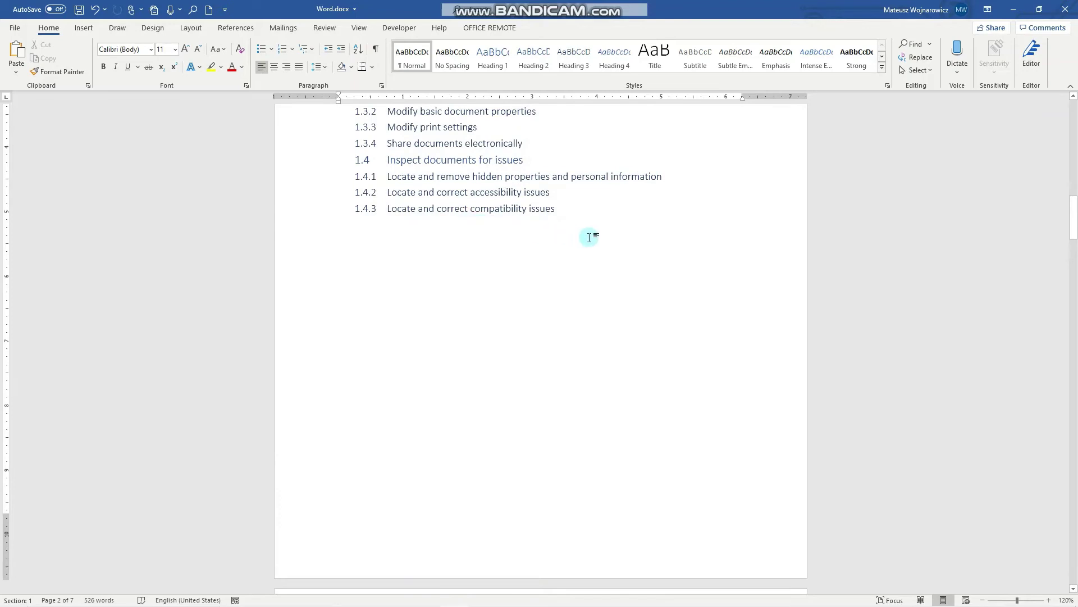
Insert a Next Page section break after item 1.4.3 and turn on Show/Hide ¶ marks
{"action": "left_click", "coordinate": [195, 28]}
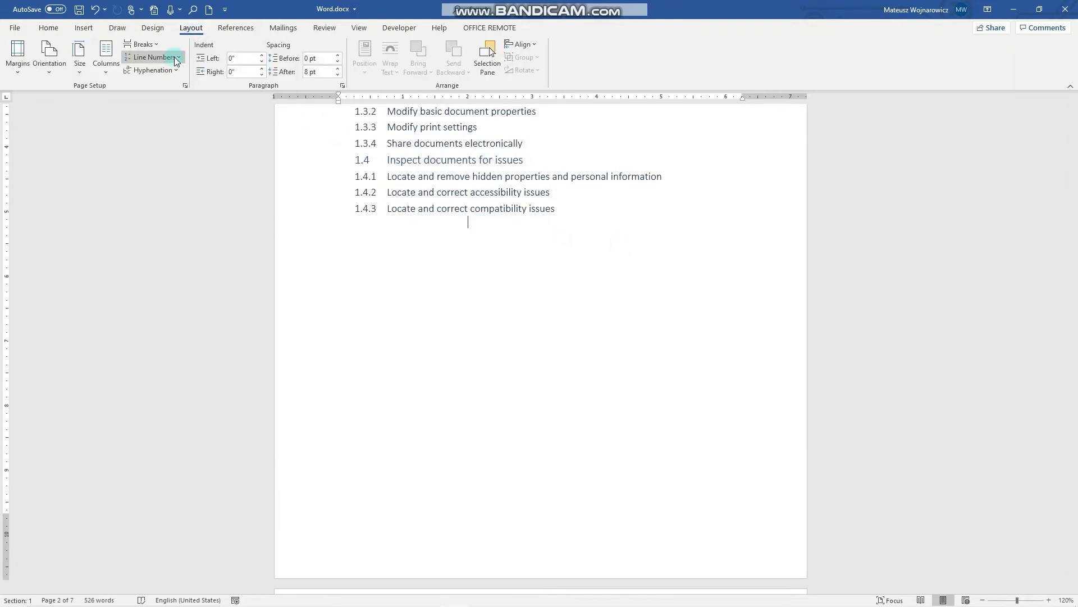
{"action": "left_click", "coordinate": [144, 45]}
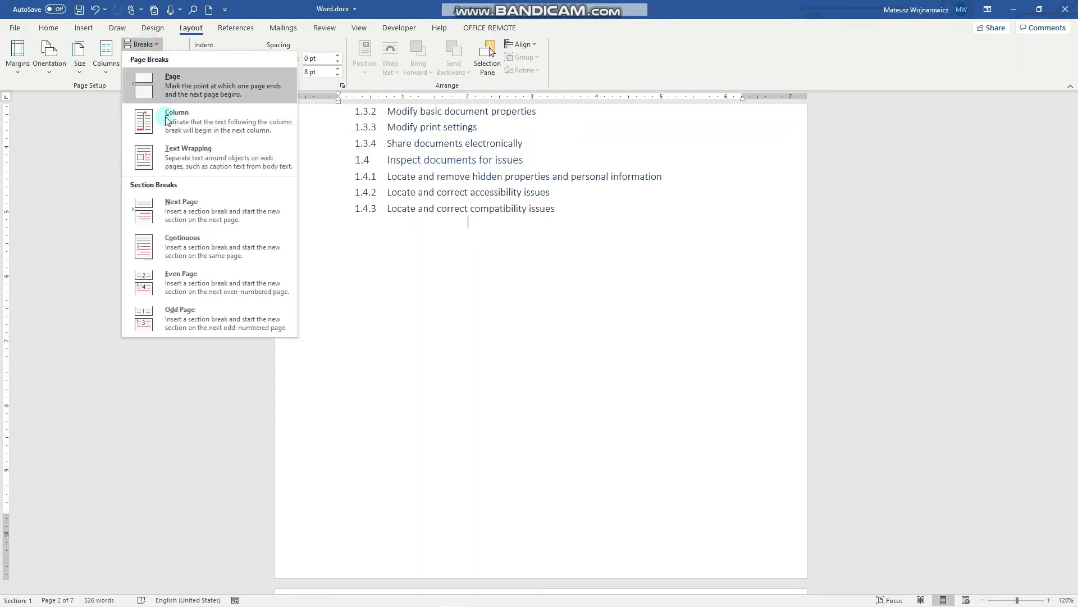
{"action": "left_click", "coordinate": [187, 214]}
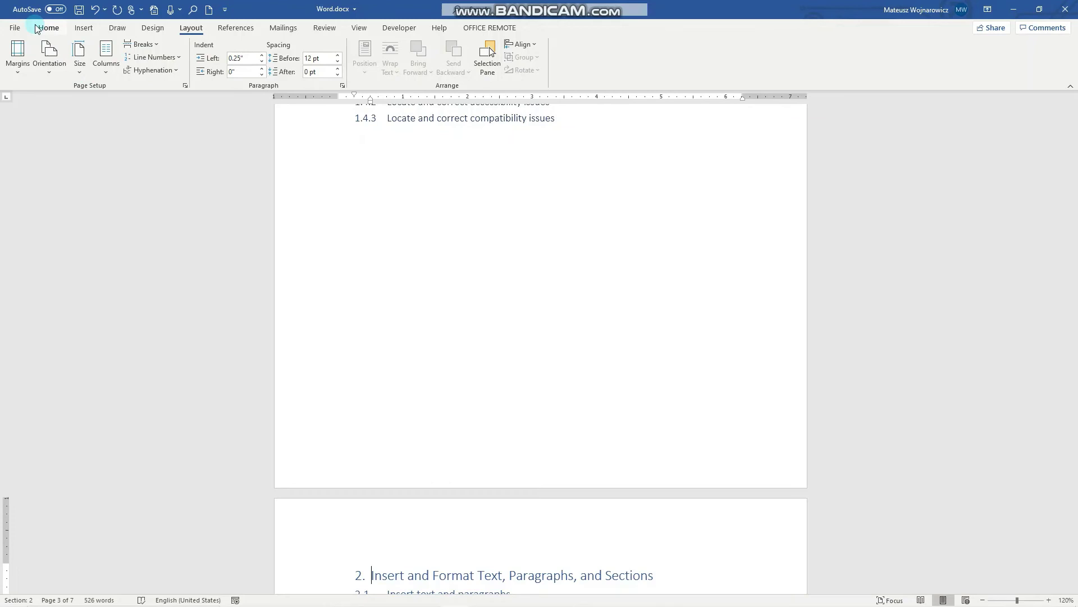
{"action": "left_click", "coordinate": [36, 28]}
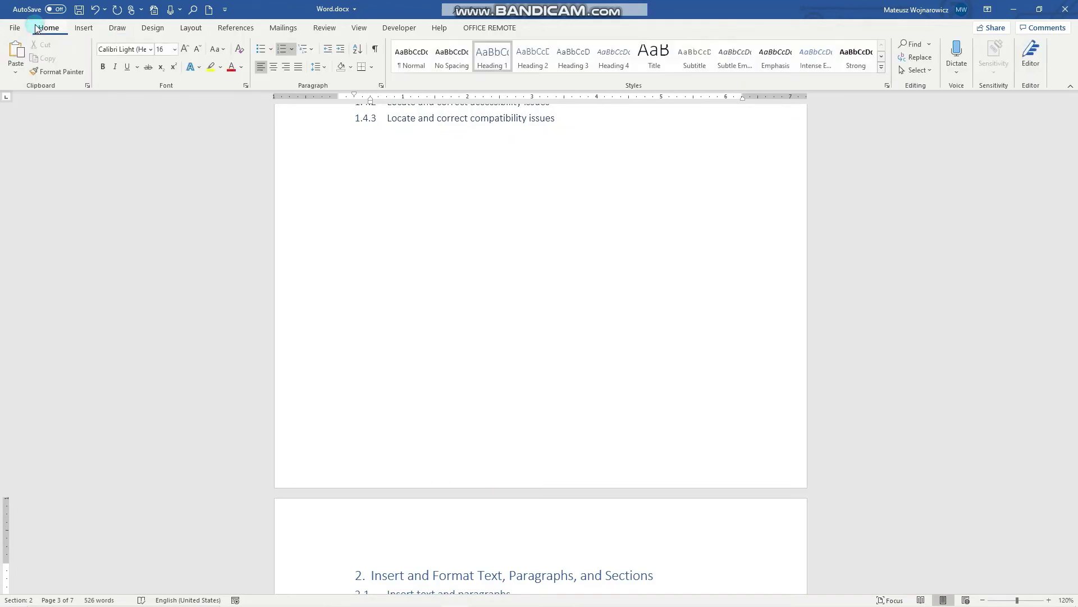
{"action": "left_click", "coordinate": [376, 49]}
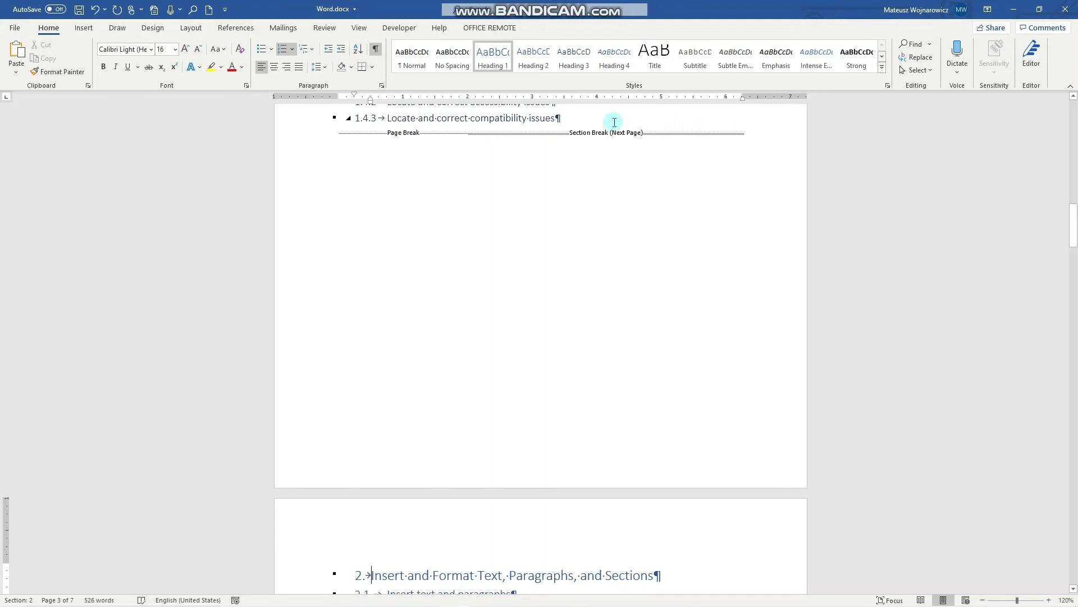
Reopen header and footer editing in Section 2's first-page header
{"action": "double_click", "coordinate": [525, 457]}
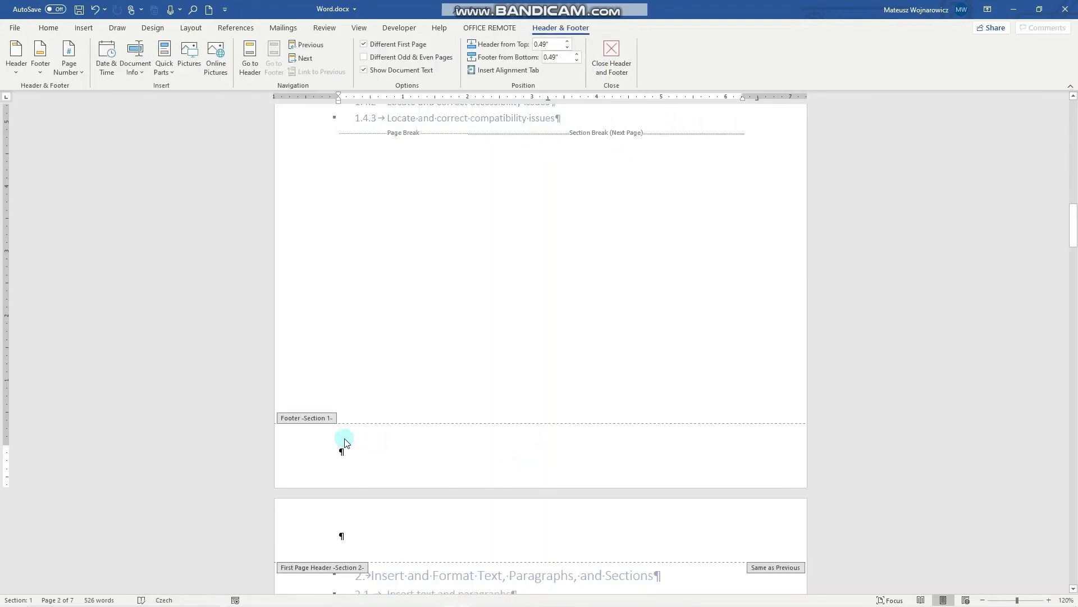
{"action": "scroll", "coordinate": [382, 455], "scroll_direction": "down", "scroll_amount": 3}
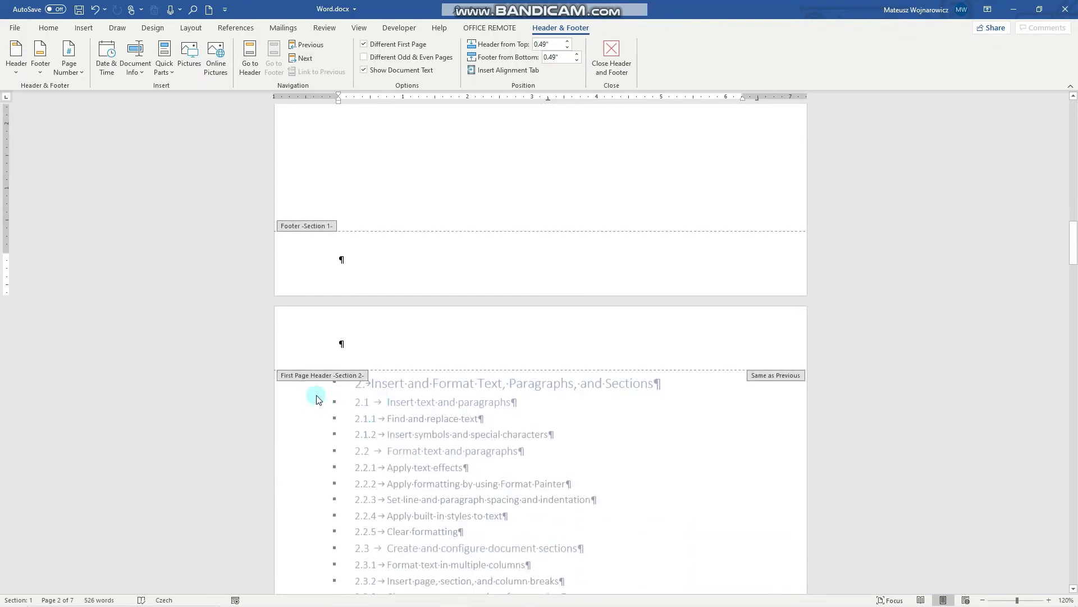
{"action": "left_click", "coordinate": [595, 339]}
{"action": "scroll", "coordinate": [594, 339], "scroll_direction": "up", "scroll_amount": 3}
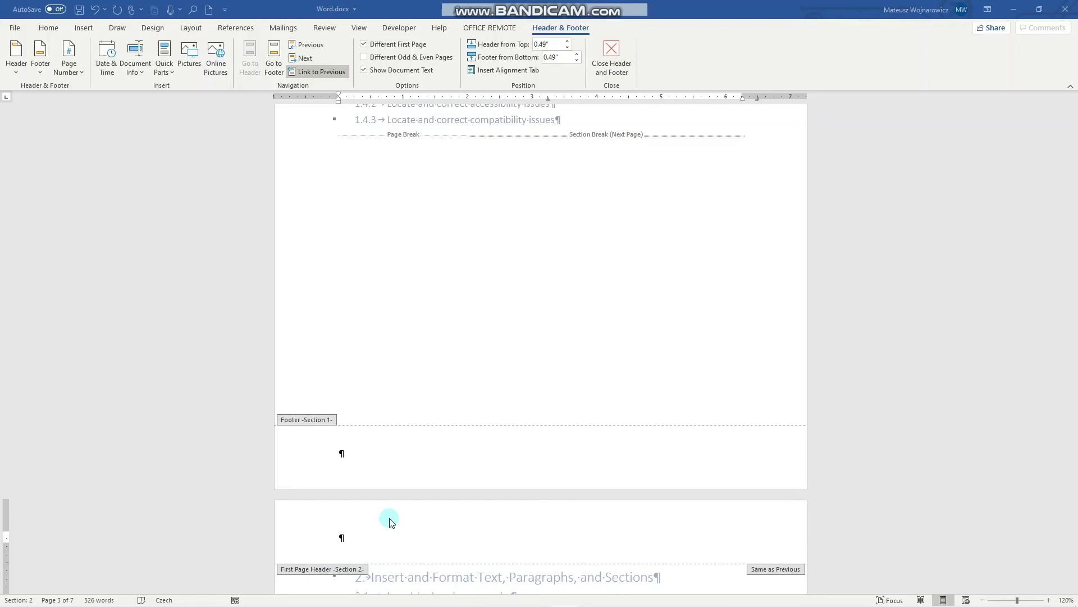
{"action": "scroll", "coordinate": [382, 522], "scroll_direction": "down", "scroll_amount": 1}
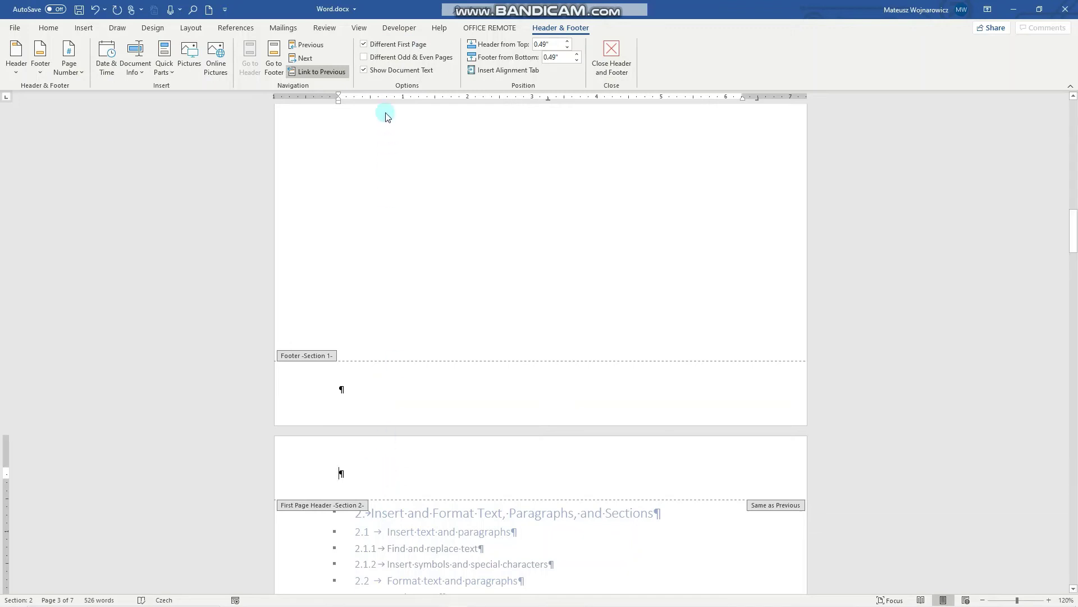
Untick Different First Page for Section 2, then return to page 2's Section 1 header
{"action": "left_click", "coordinate": [368, 50]}
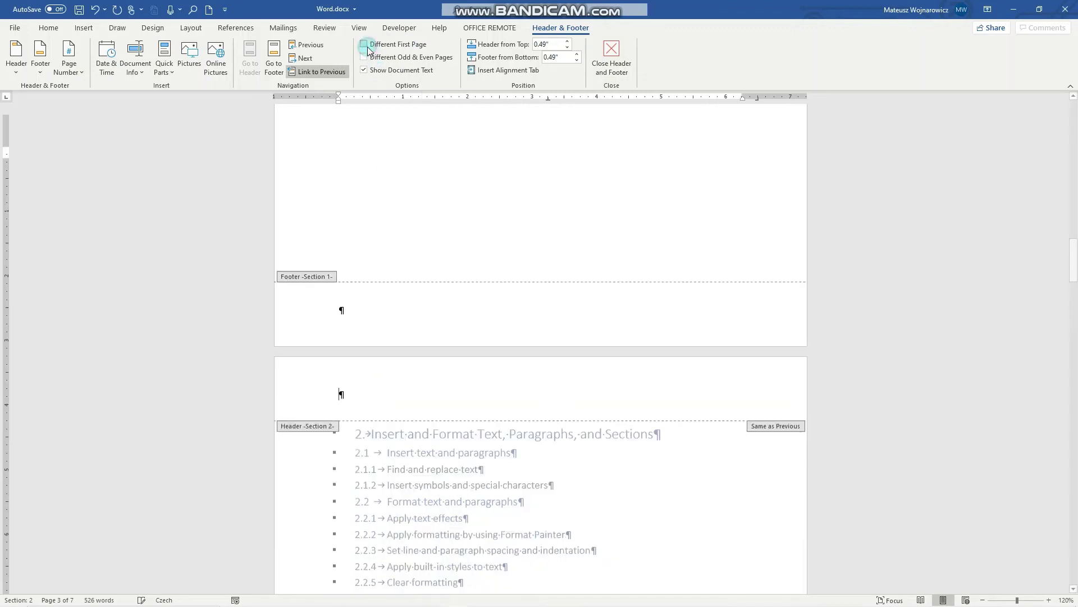
{"action": "left_click", "coordinate": [369, 146]}
{"action": "scroll", "coordinate": [404, 185], "scroll_direction": "up", "scroll_amount": 4}
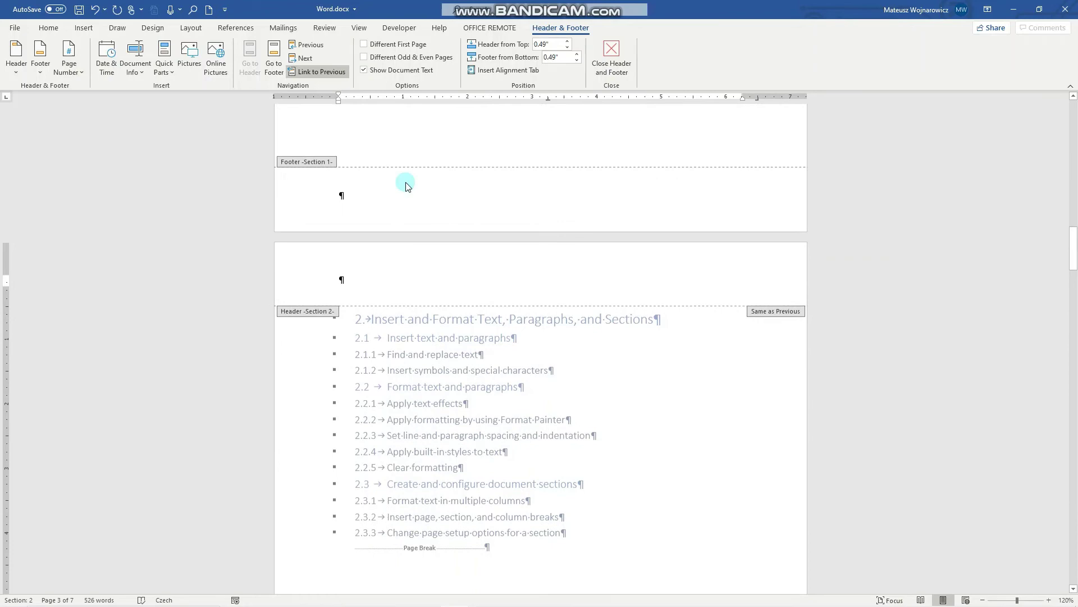
{"action": "scroll", "coordinate": [406, 199], "scroll_direction": "up", "scroll_amount": 1}
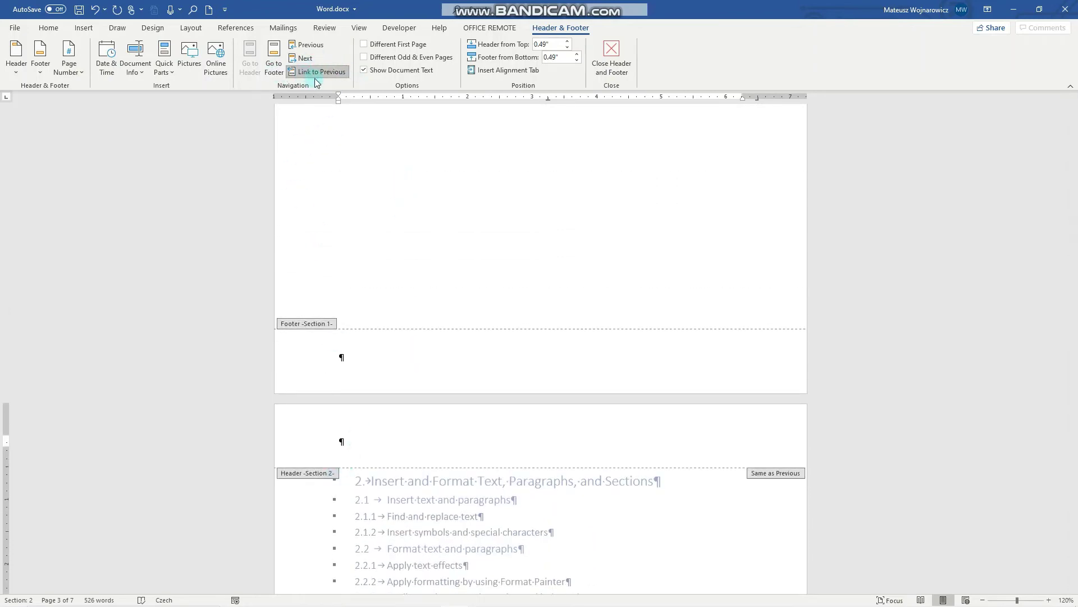
{"action": "scroll", "coordinate": [514, 202], "scroll_direction": "up", "scroll_amount": 11}
{"action": "left_click", "coordinate": [384, 150]}
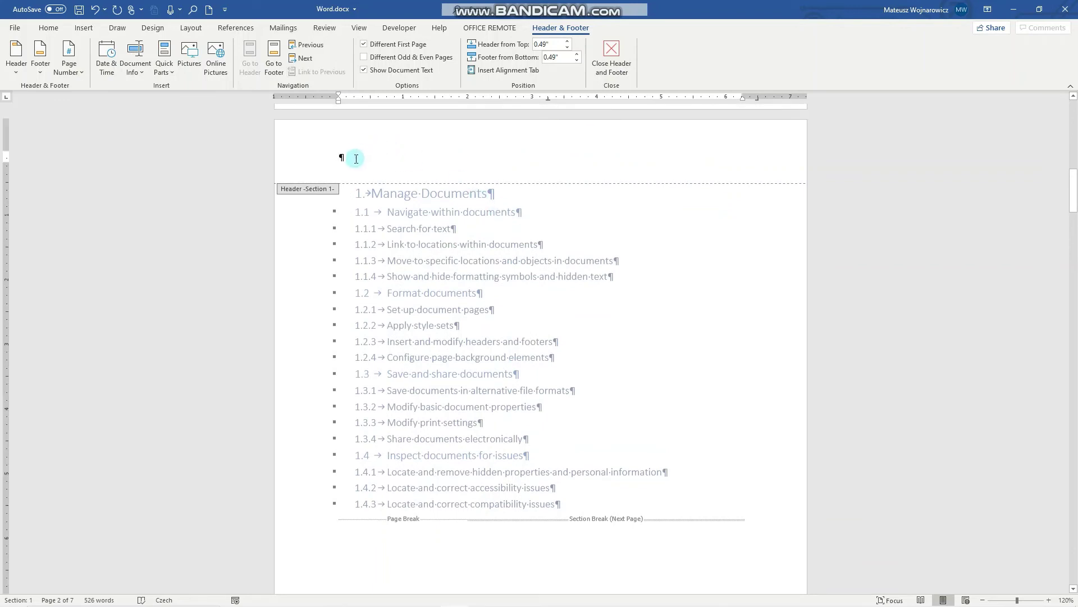
{"action": "left_click", "coordinate": [129, 82]}
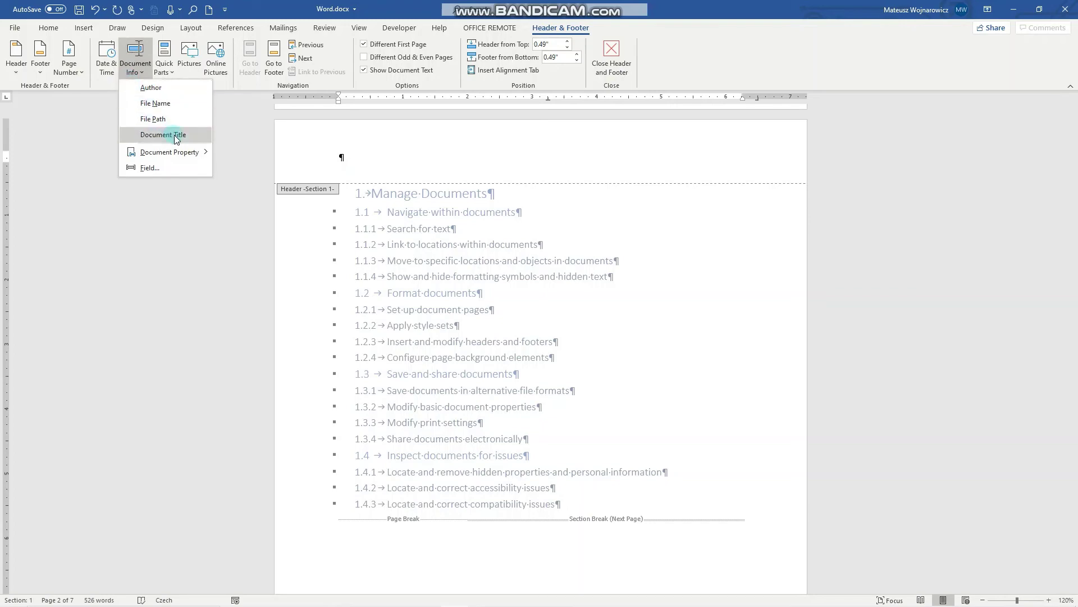
{"action": "left_click", "coordinate": [165, 104]}
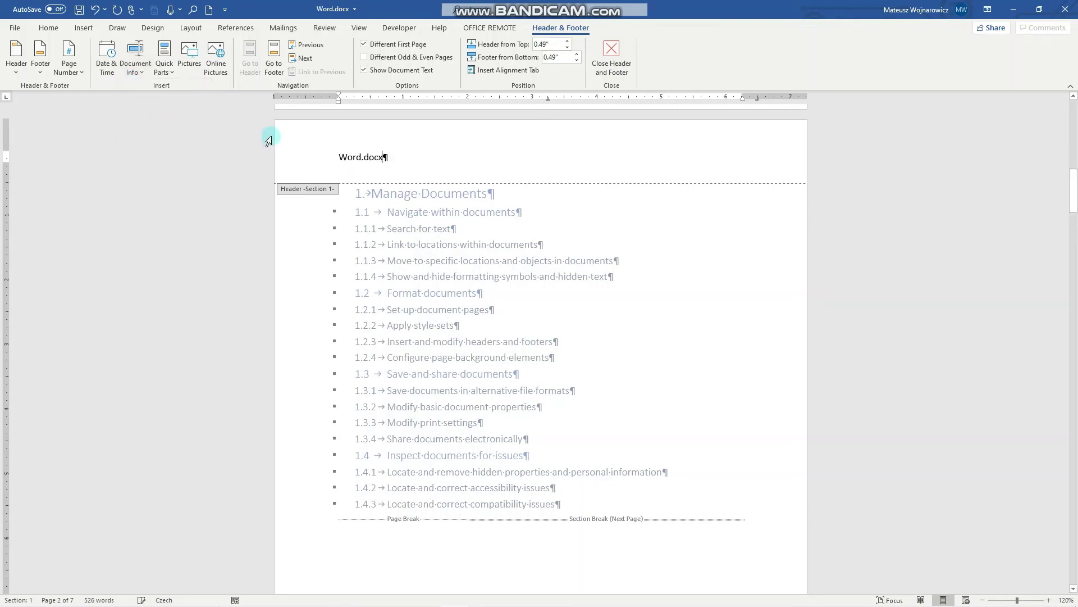
{"action": "scroll", "coordinate": [418, 153], "scroll_direction": "down", "scroll_amount": 10}
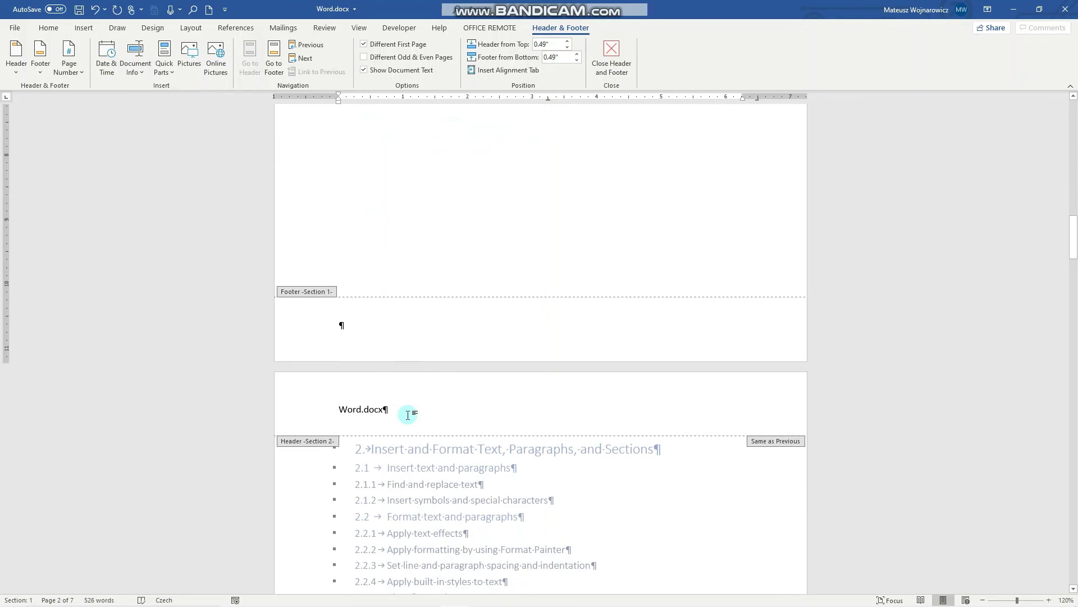
{"action": "left_click", "coordinate": [408, 414]}
{"action": "scroll", "coordinate": [416, 393], "scroll_direction": "up", "scroll_amount": 8}
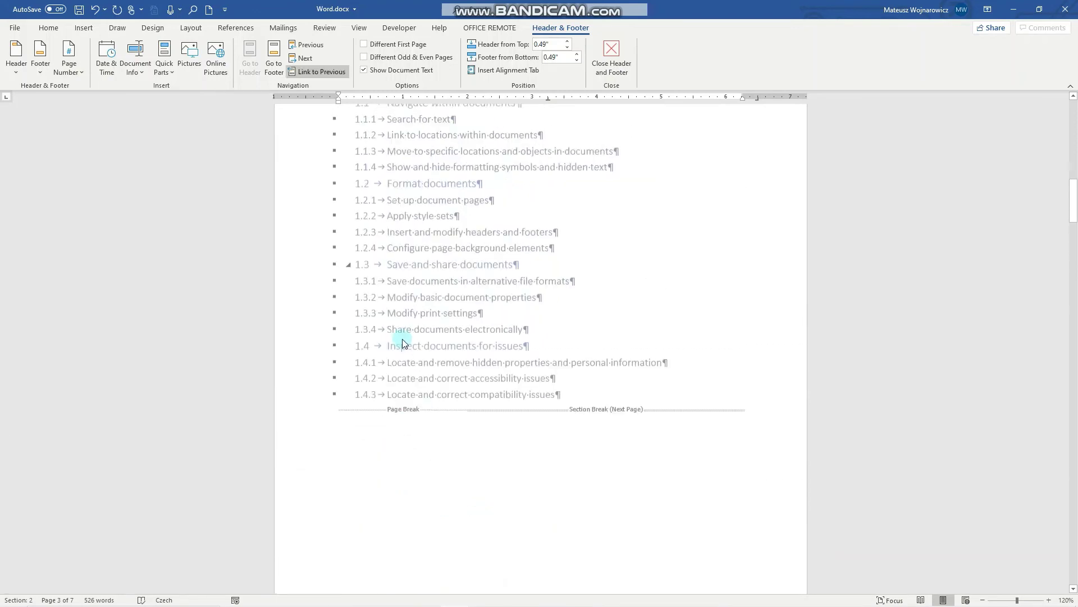
{"action": "left_click", "coordinate": [407, 190]}
{"action": "triple_click", "coordinate": [348, 189]}
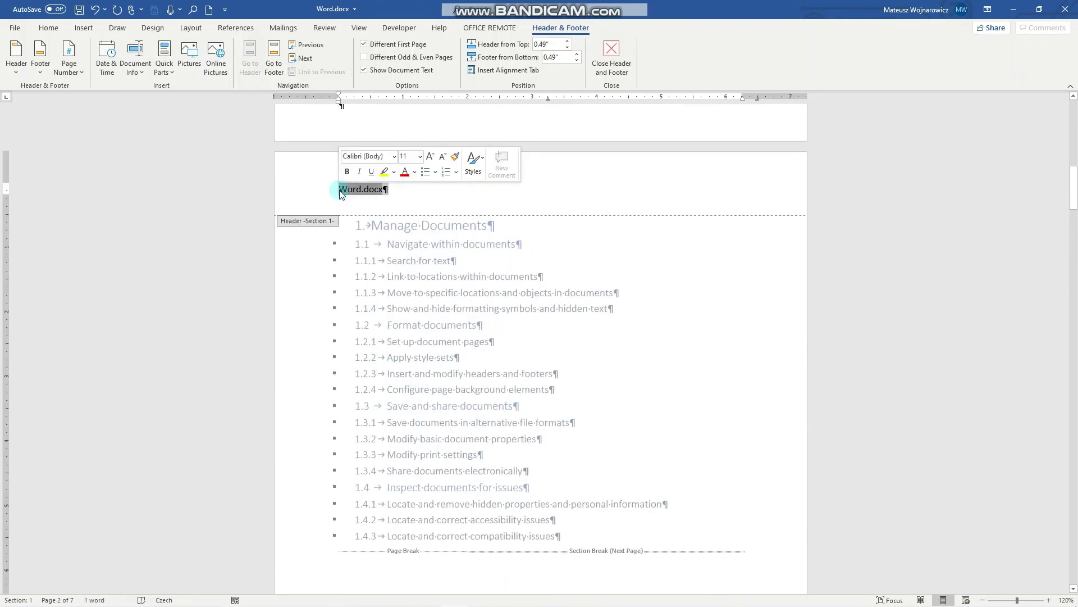
{"action": "key", "text": "Delete"}
{"action": "scroll", "coordinate": [427, 262], "scroll_direction": "down", "scroll_amount": 7}
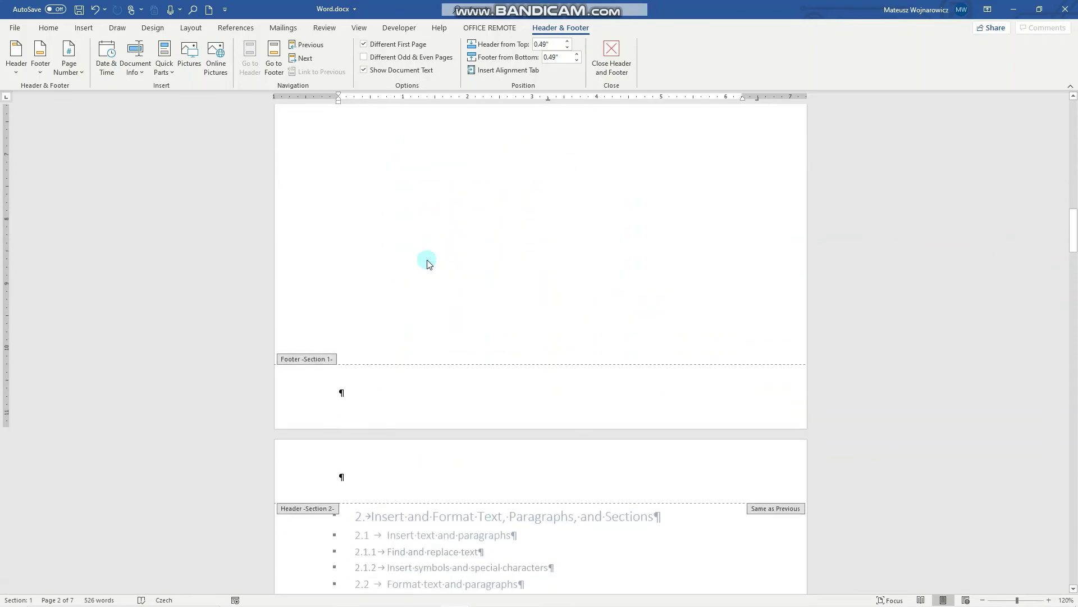
{"action": "scroll", "coordinate": [414, 347], "scroll_direction": "down", "scroll_amount": 3}
{"action": "scroll", "coordinate": [430, 337], "scroll_direction": "up", "scroll_amount": 6}
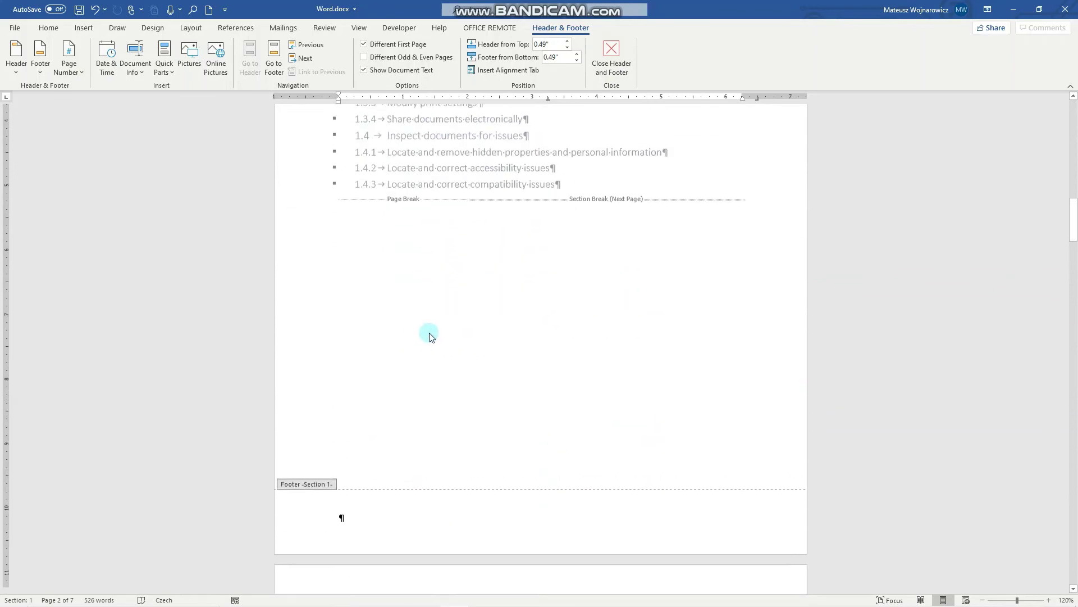
{"action": "scroll", "coordinate": [429, 337], "scroll_direction": "down", "scroll_amount": 5}
{"action": "left_click", "coordinate": [358, 346]}
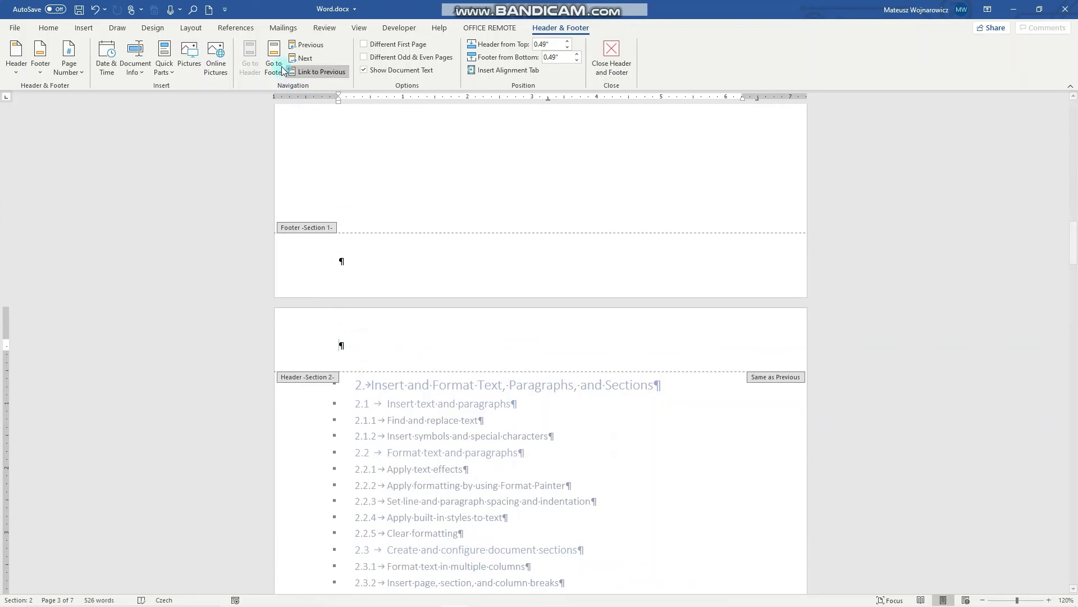
Unlink Section 2's header from the previous section and insert the Word.docx file name in Section 1's header
{"action": "left_click", "coordinate": [303, 73]}
{"action": "scroll", "coordinate": [397, 241], "scroll_direction": "down", "scroll_amount": 4}
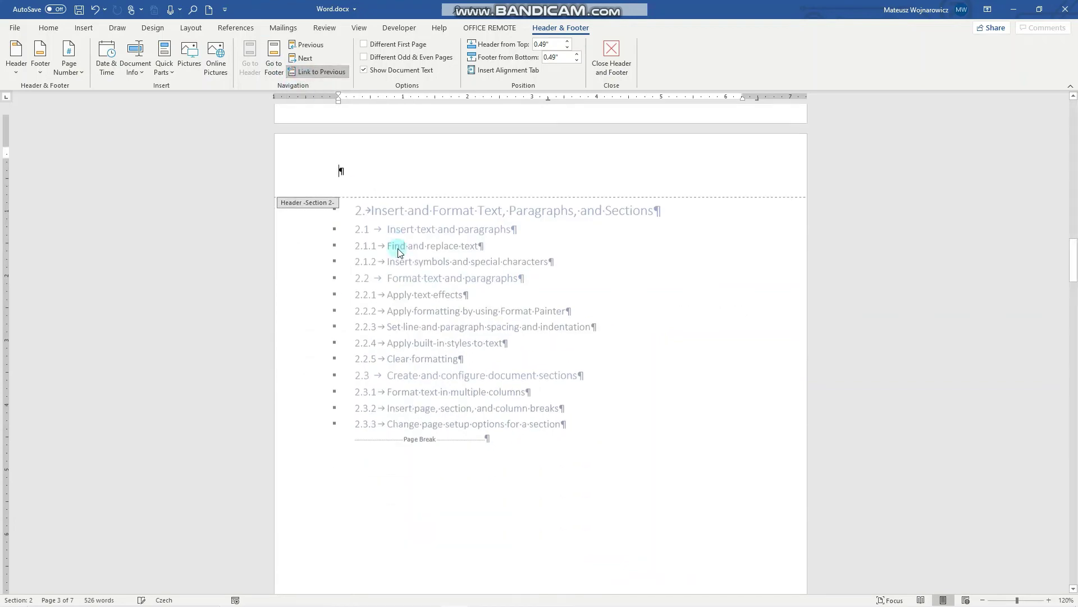
{"action": "scroll", "coordinate": [406, 231], "scroll_direction": "up", "scroll_amount": 14}
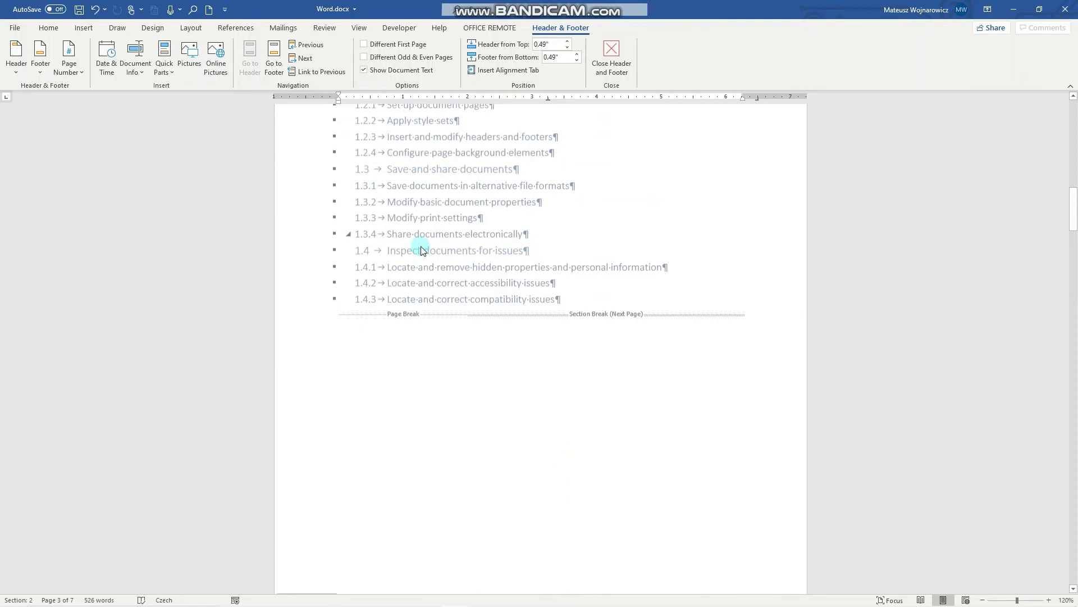
{"action": "left_click", "coordinate": [393, 152]}
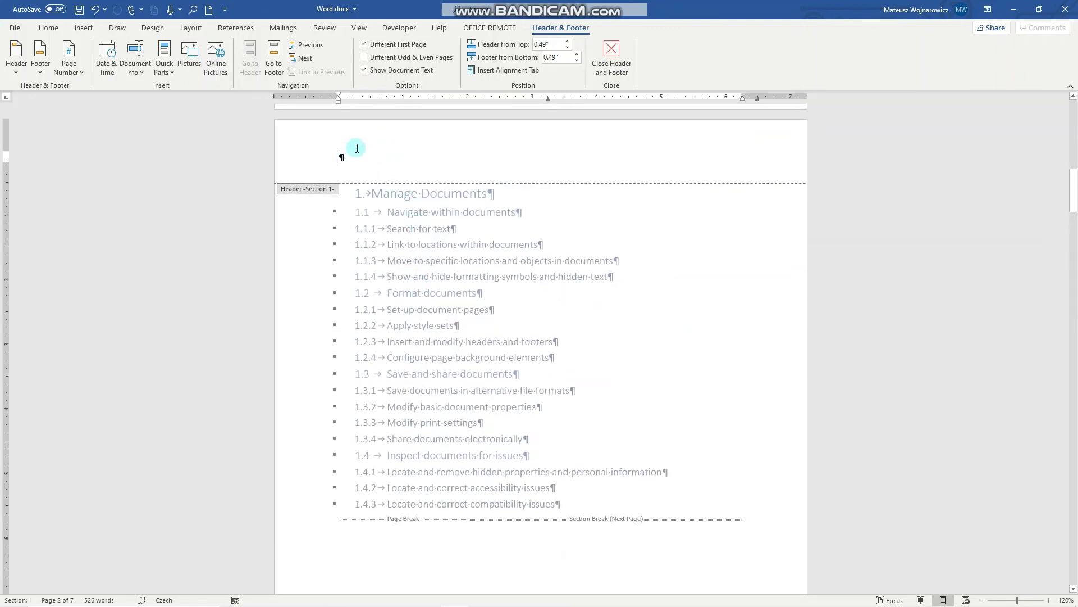
{"action": "left_click", "coordinate": [135, 63]}
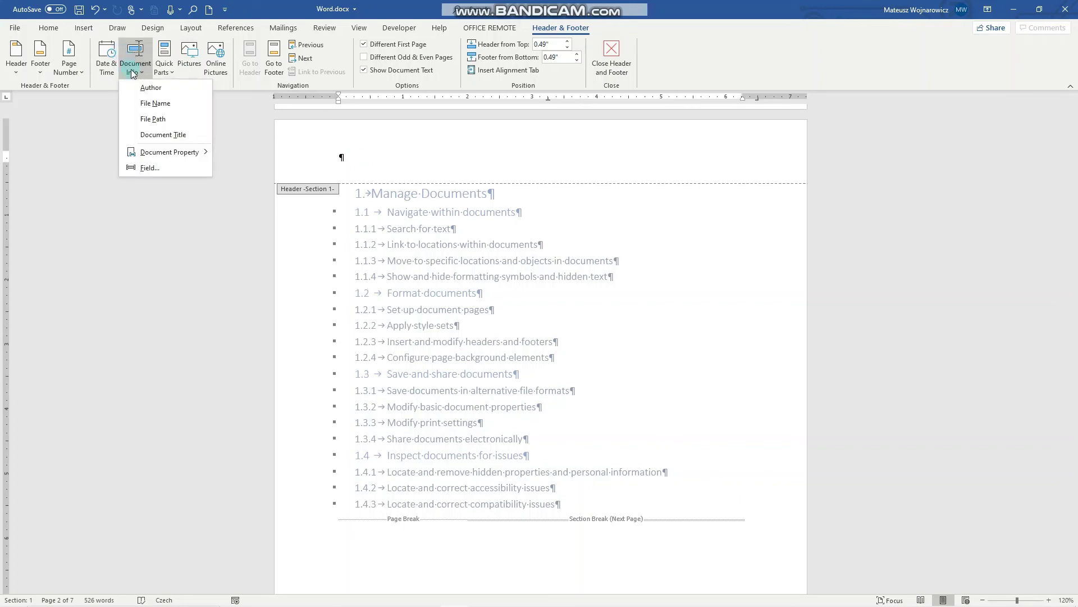
{"action": "left_click", "coordinate": [155, 104]}
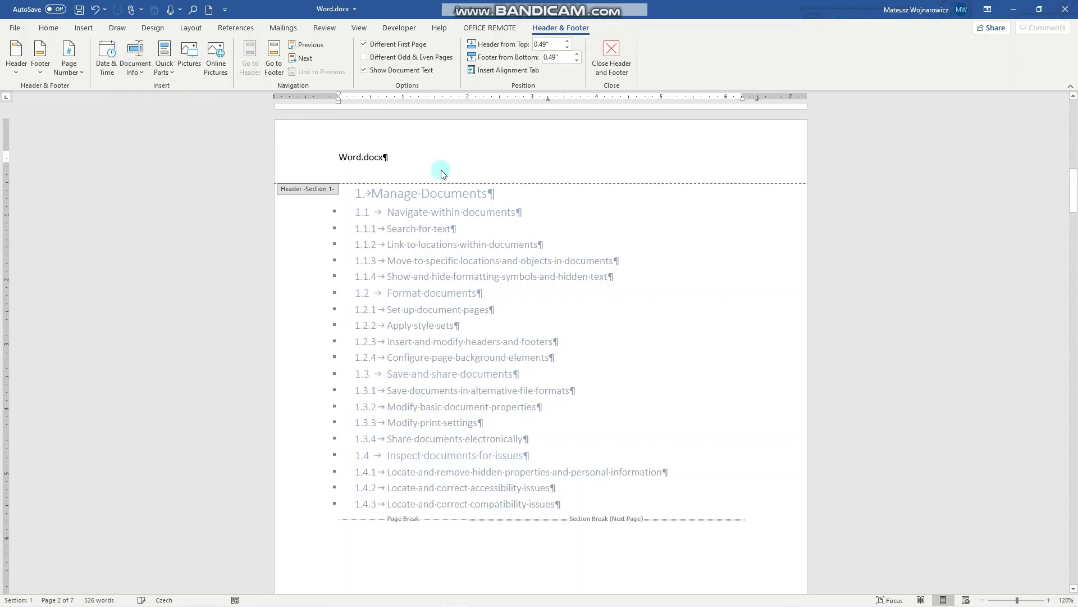
Confirm page 3's Section 2 header stays empty, then move into its footer
{"action": "scroll", "coordinate": [439, 174], "scroll_direction": "down", "scroll_amount": 6}
{"action": "scroll", "coordinate": [433, 197], "scroll_direction": "down", "scroll_amount": 6}
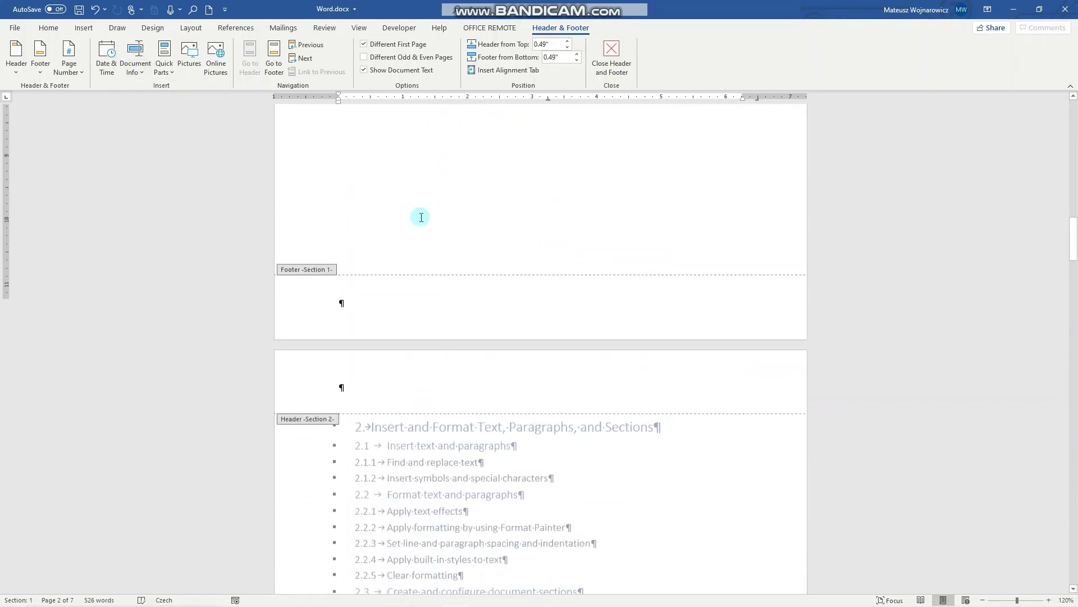
{"action": "left_click", "coordinate": [409, 260]}
{"action": "scroll", "coordinate": [409, 264], "scroll_direction": "down", "scroll_amount": 8}
{"action": "scroll", "coordinate": [409, 267], "scroll_direction": "down", "scroll_amount": 8}
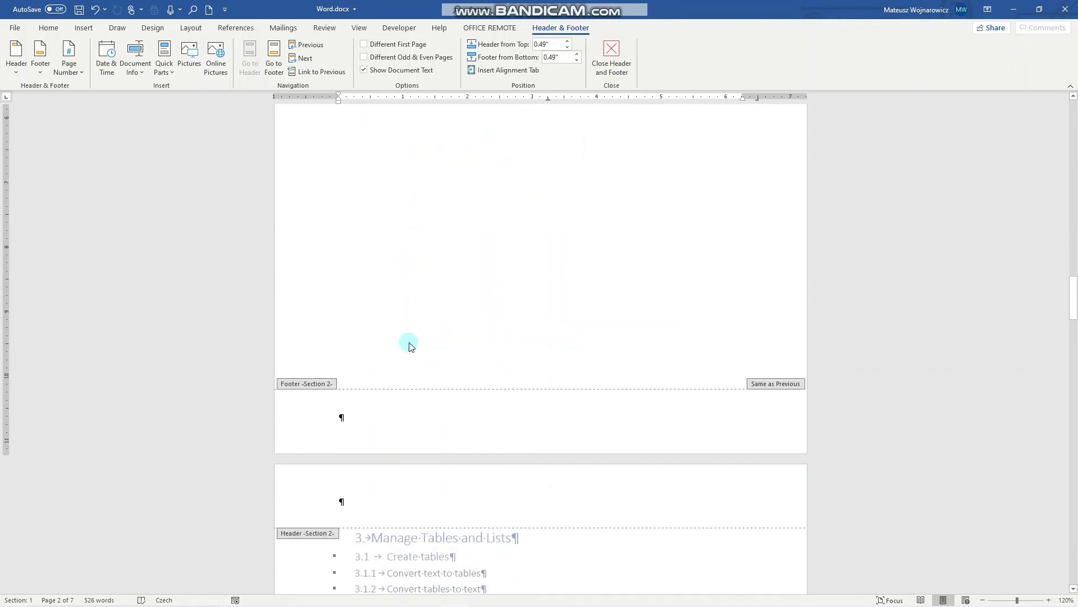
{"action": "left_click", "coordinate": [406, 414]}
{"action": "scroll", "coordinate": [406, 414], "scroll_direction": "up", "scroll_amount": 10}
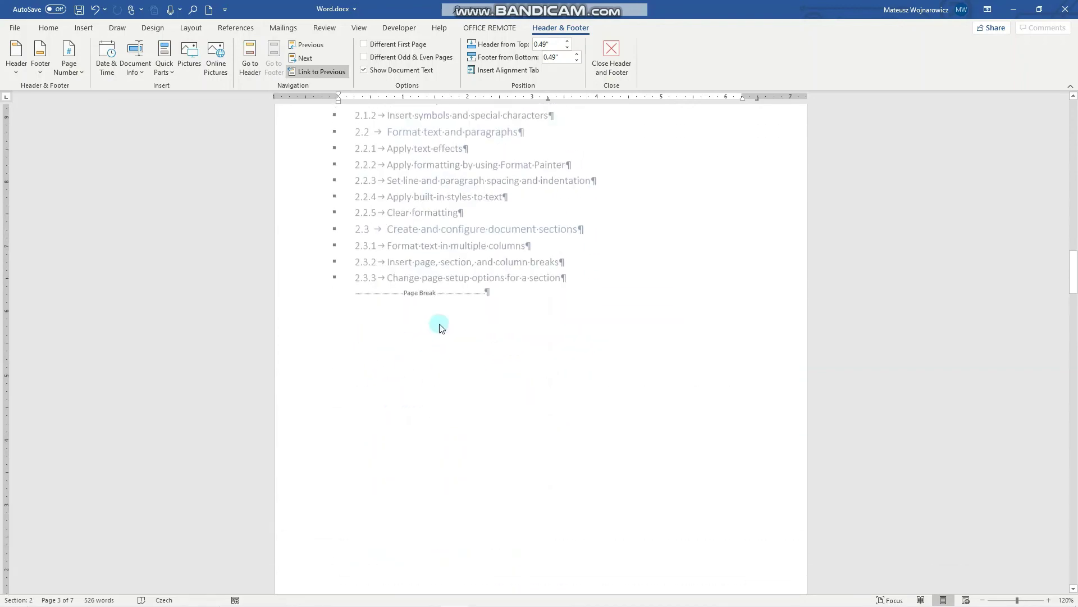
{"action": "scroll", "coordinate": [386, 256], "scroll_direction": "up", "scroll_amount": 2}
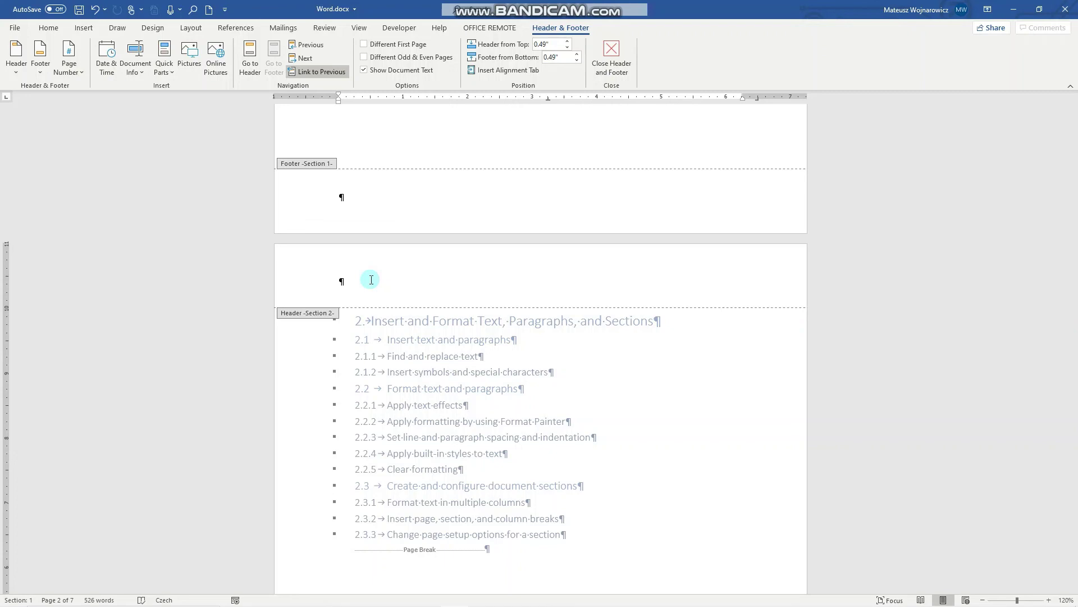
{"action": "left_click", "coordinate": [487, 158]}
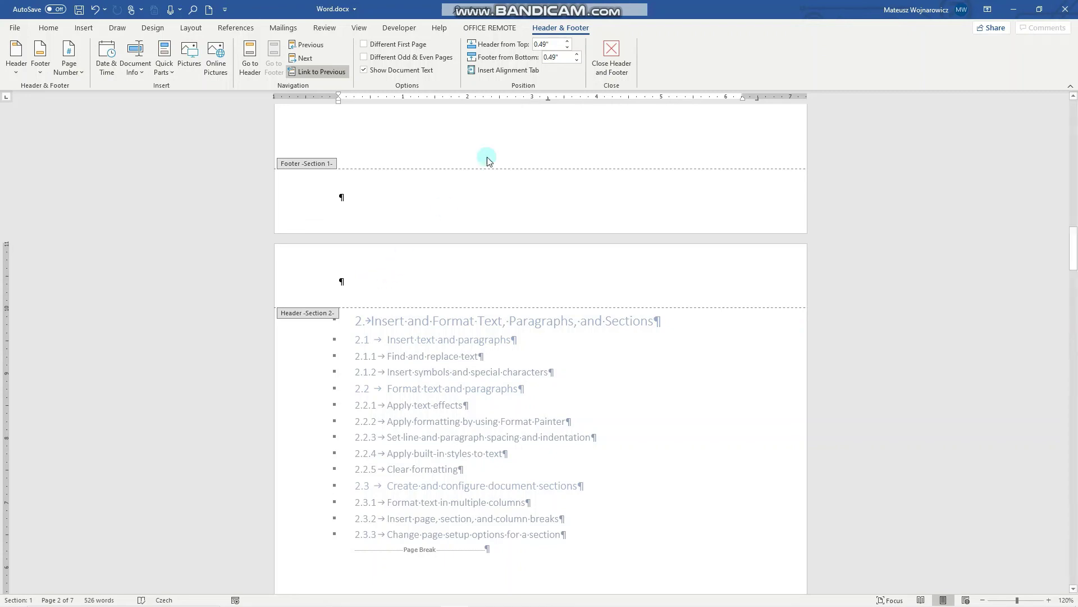